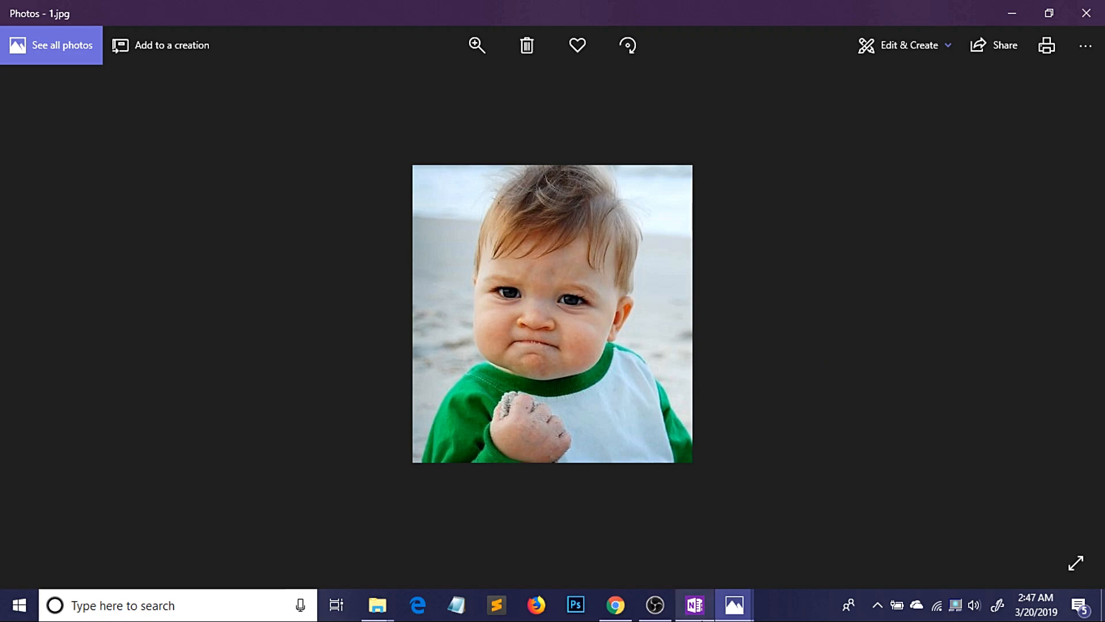
# View the pixel sunglasses image in Photos, then return to the baby photo.
pyautogui.click(774, 569)
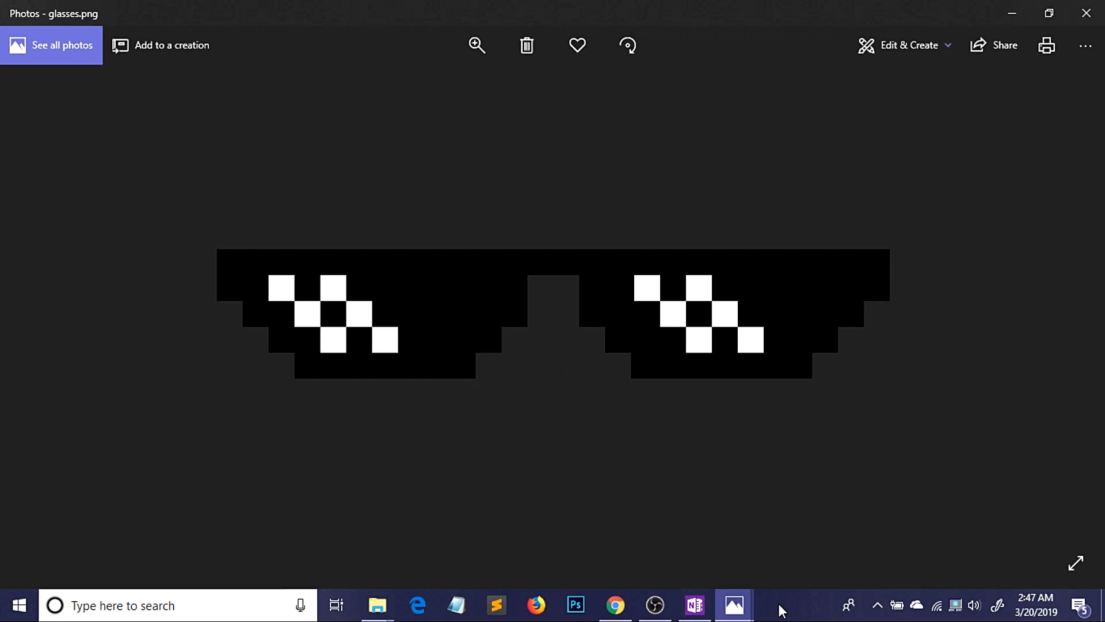
pyautogui.moveTo(734, 605)
pyautogui.click(700, 569)
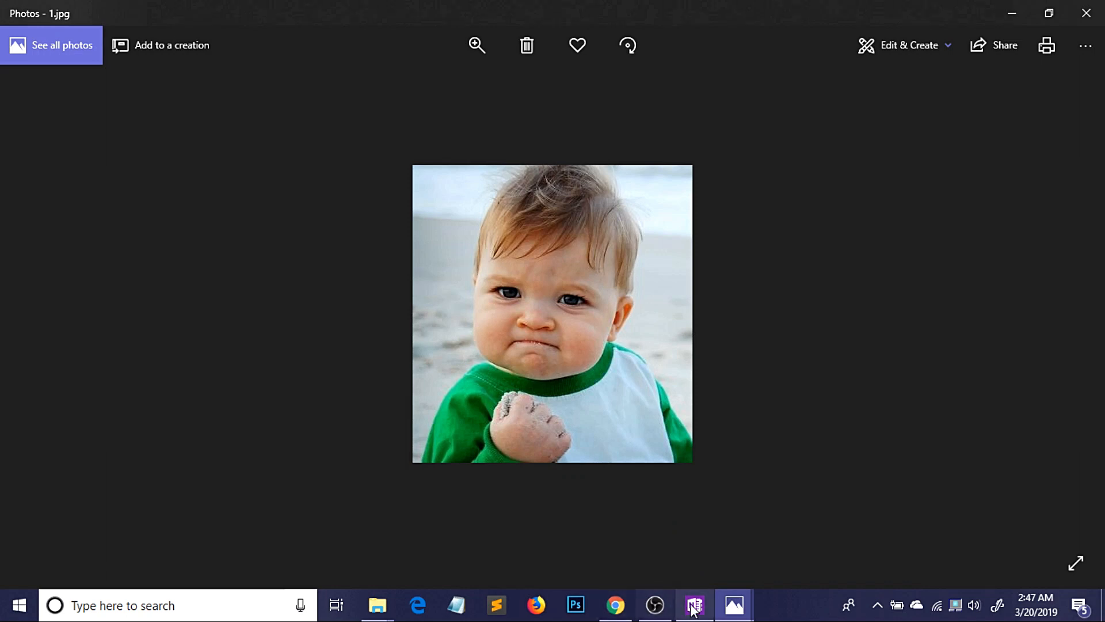
# Bring up the OneNote page with the face-and-glasses sketch.
pyautogui.moveTo(695, 605)
pyautogui.click(690, 569)
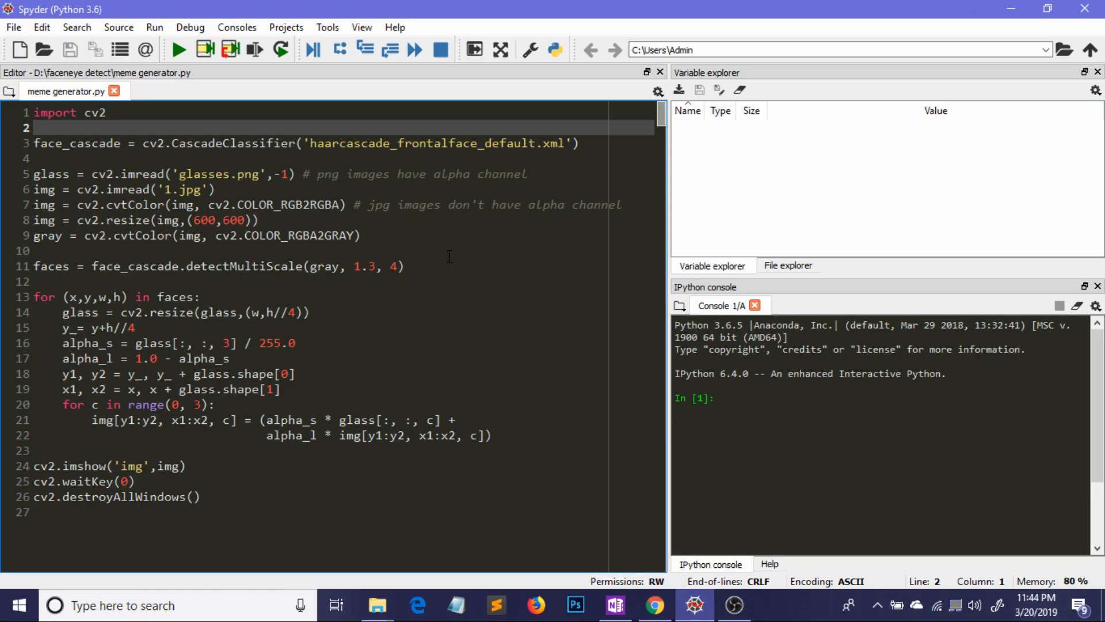
# Review the import and CascadeClassifier lines, then show OpenCV's haarcascades folder on GitHub.
pyautogui.click(149, 111)
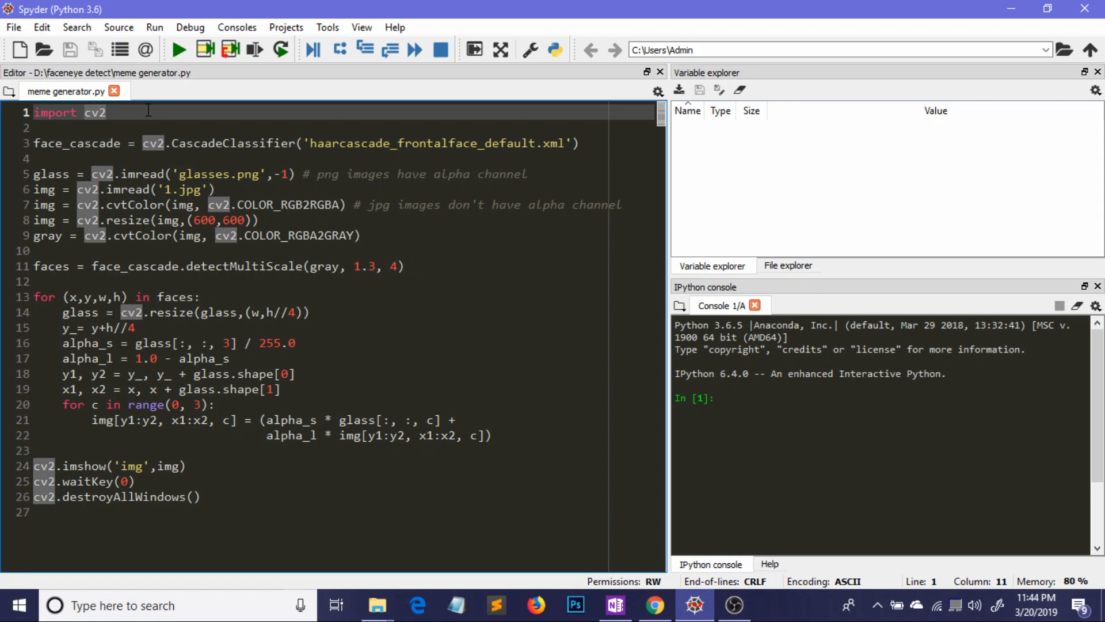
pyautogui.click(141, 128)
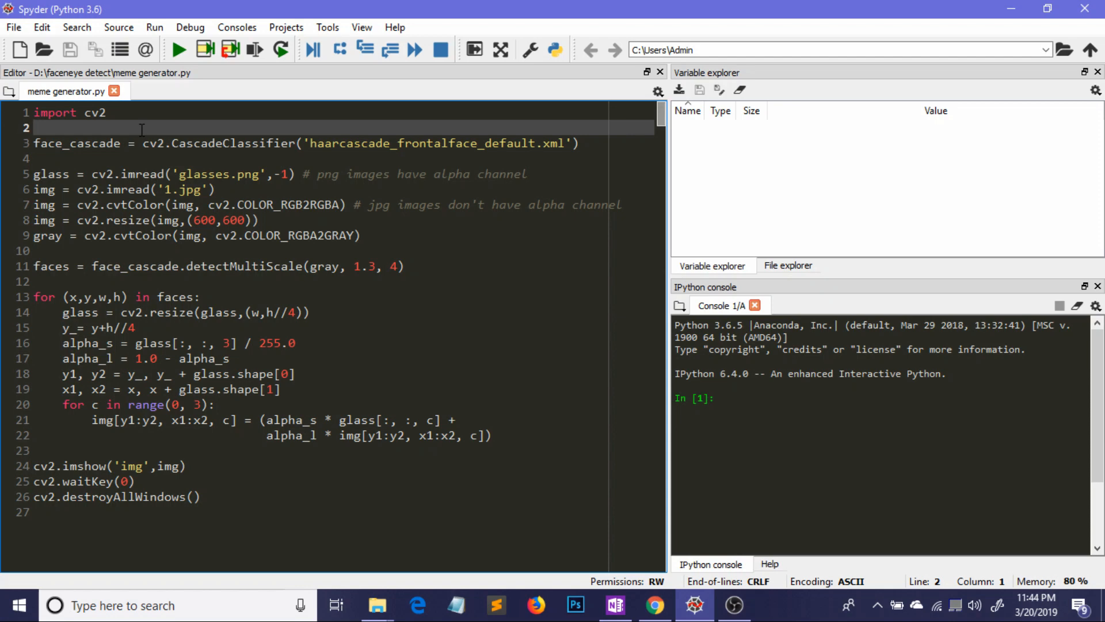
pyautogui.click(144, 157)
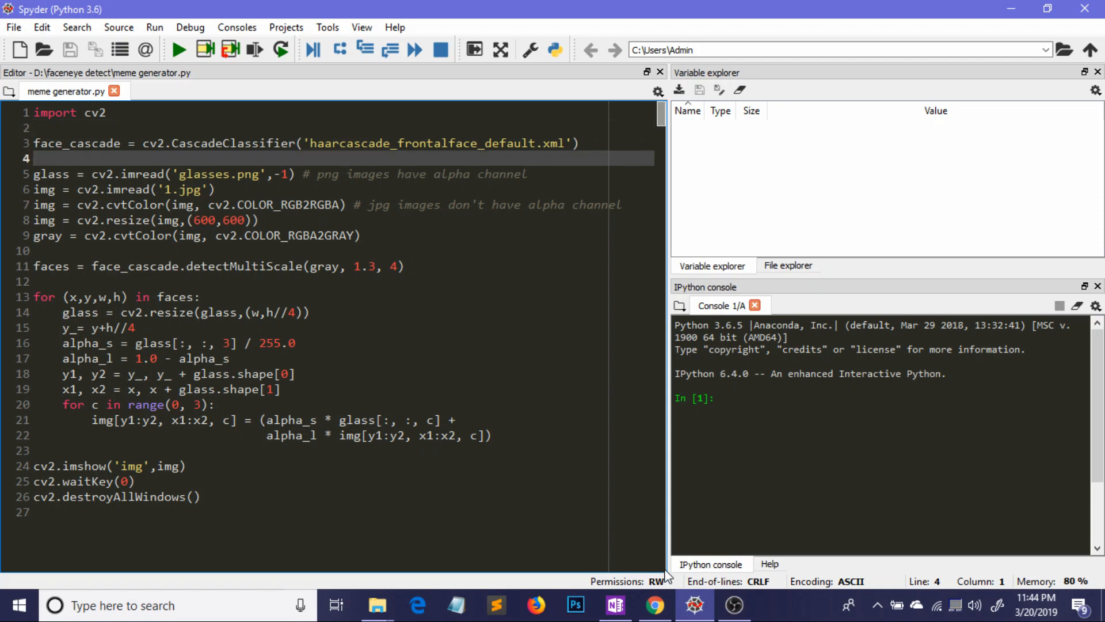
pyautogui.moveTo(655, 605)
pyautogui.click(654, 545)
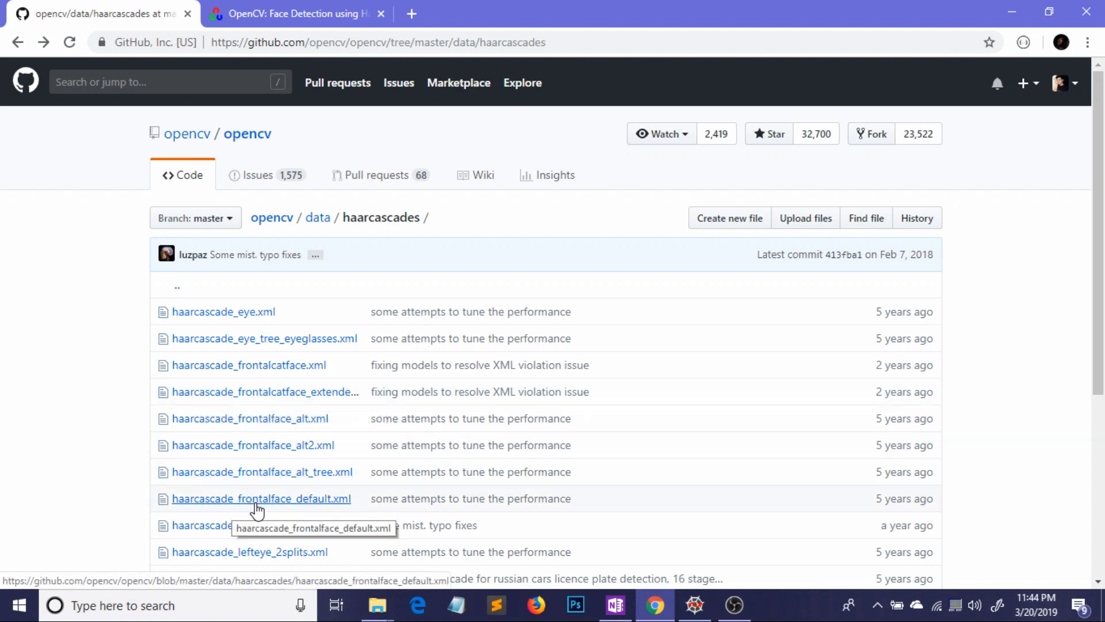
# View haarcascade_frontalface_default.xml on GitHub and dismiss the page's save options without saving.
pyautogui.click(279, 500)
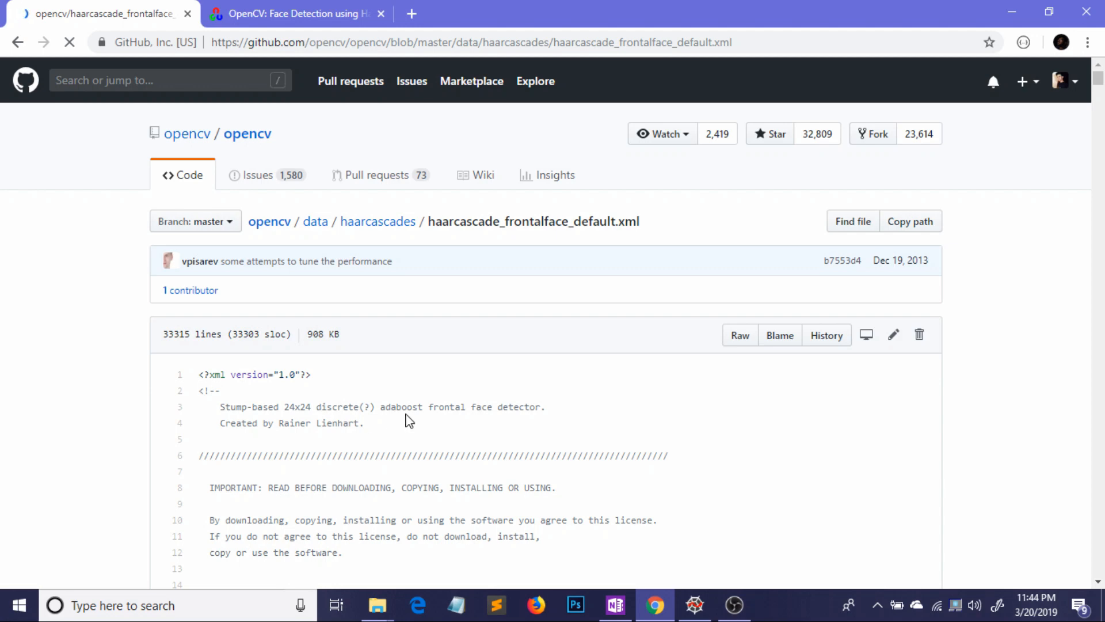
pyautogui.scroll(-3, 407, 420)
pyautogui.scroll(1, 408, 420)
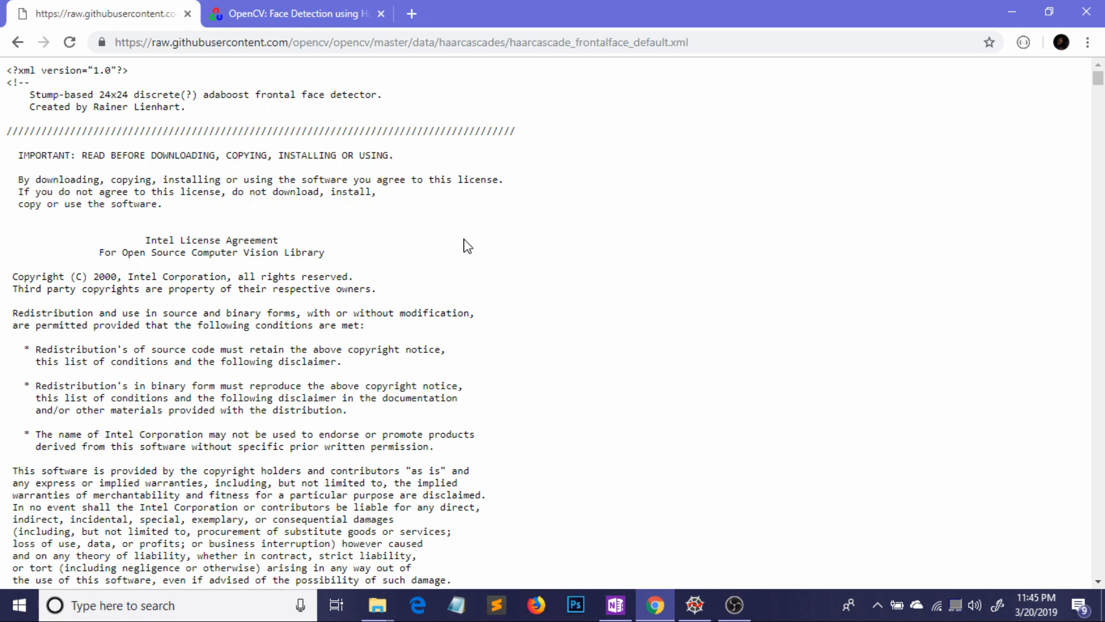
pyautogui.rightClick(463, 246)
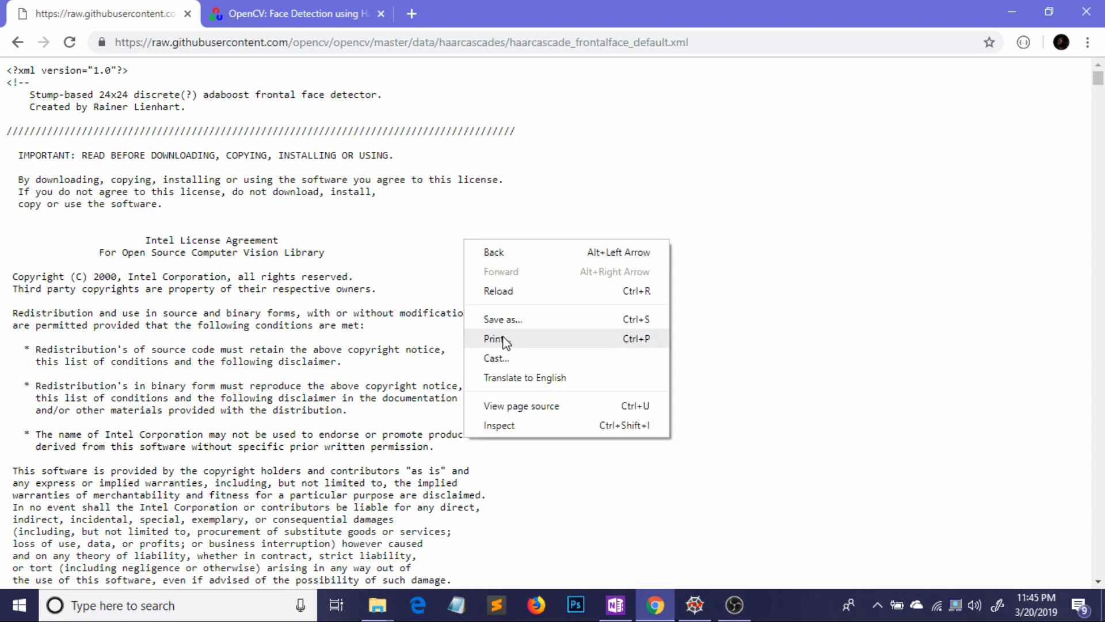
pyautogui.click(819, 311)
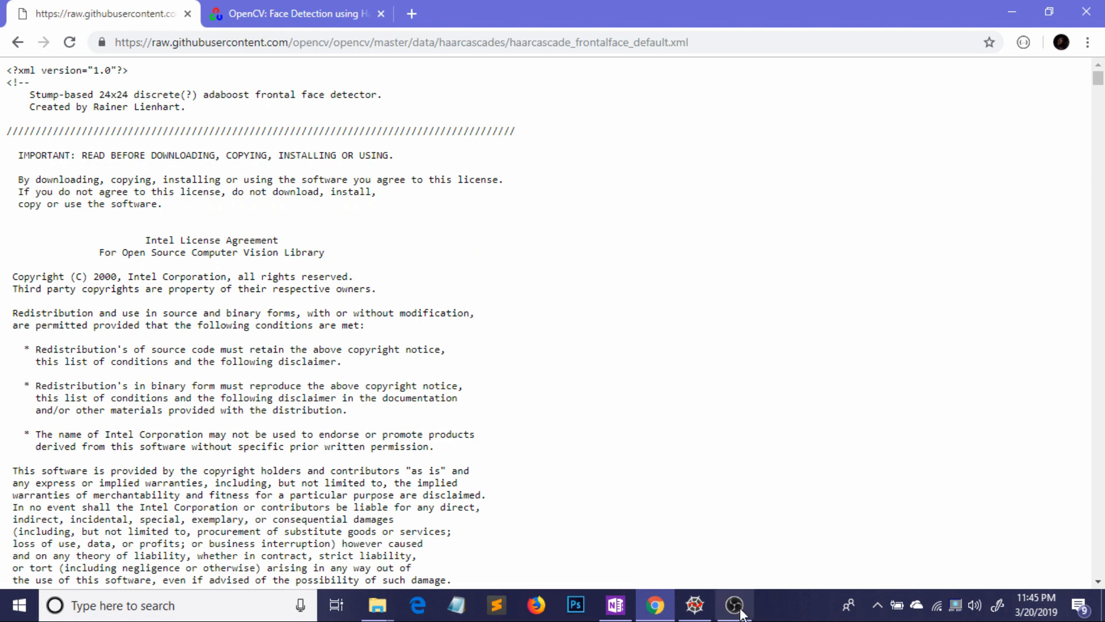
# Back in Spyder, highlight the CascadeClassifier call and the face_cascade name on line 3.
pyautogui.click(695, 604)
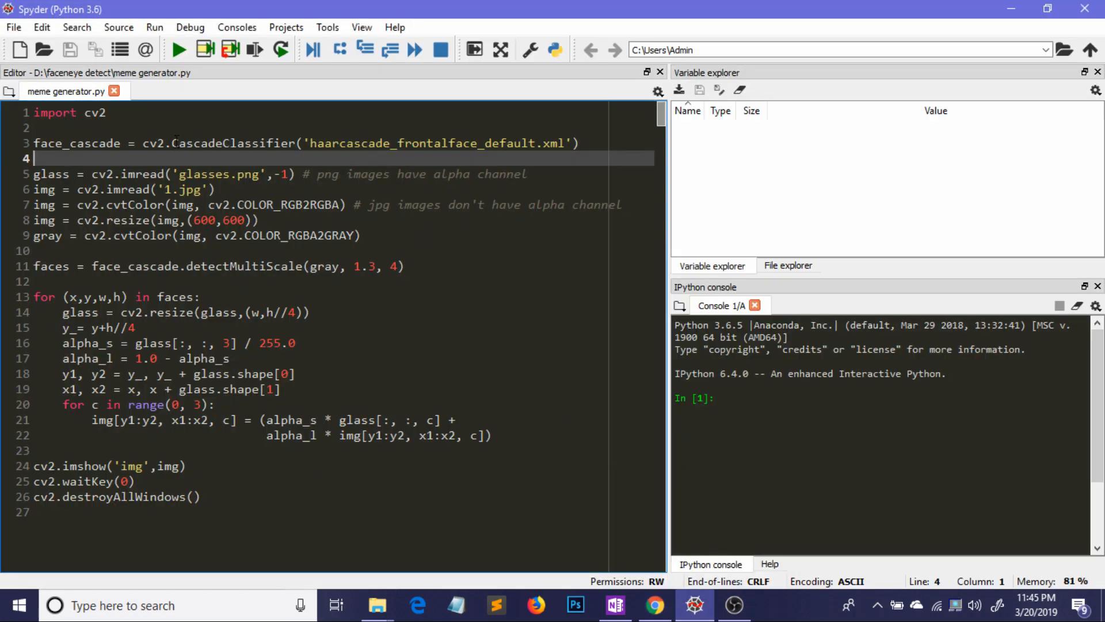
pyautogui.moveTo(172, 142); pyautogui.dragTo(298, 142)
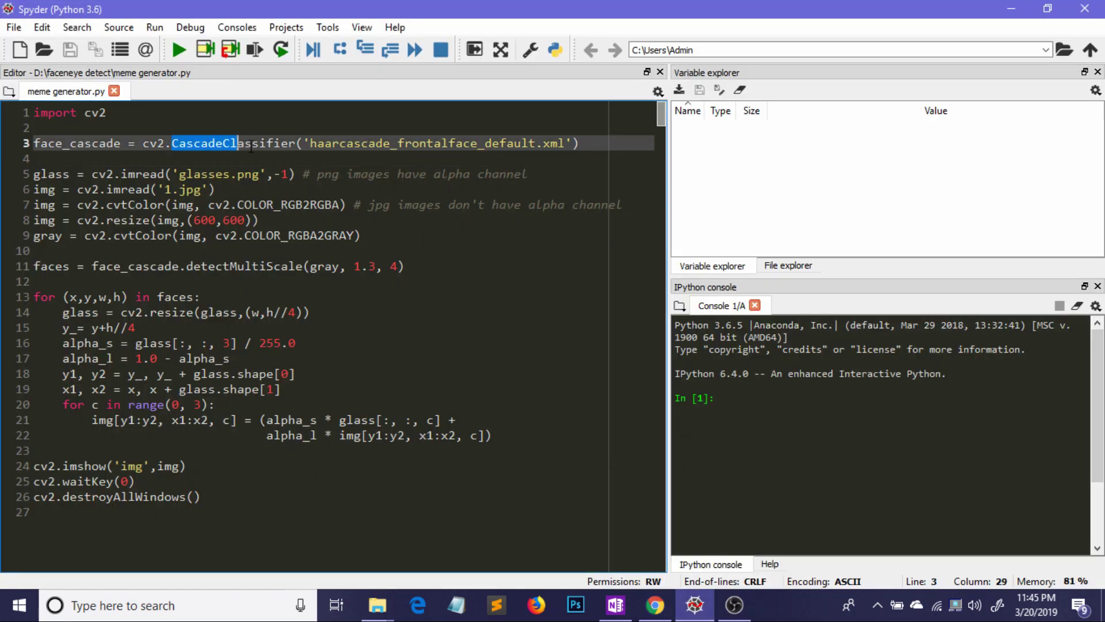
pyautogui.click(298, 142)
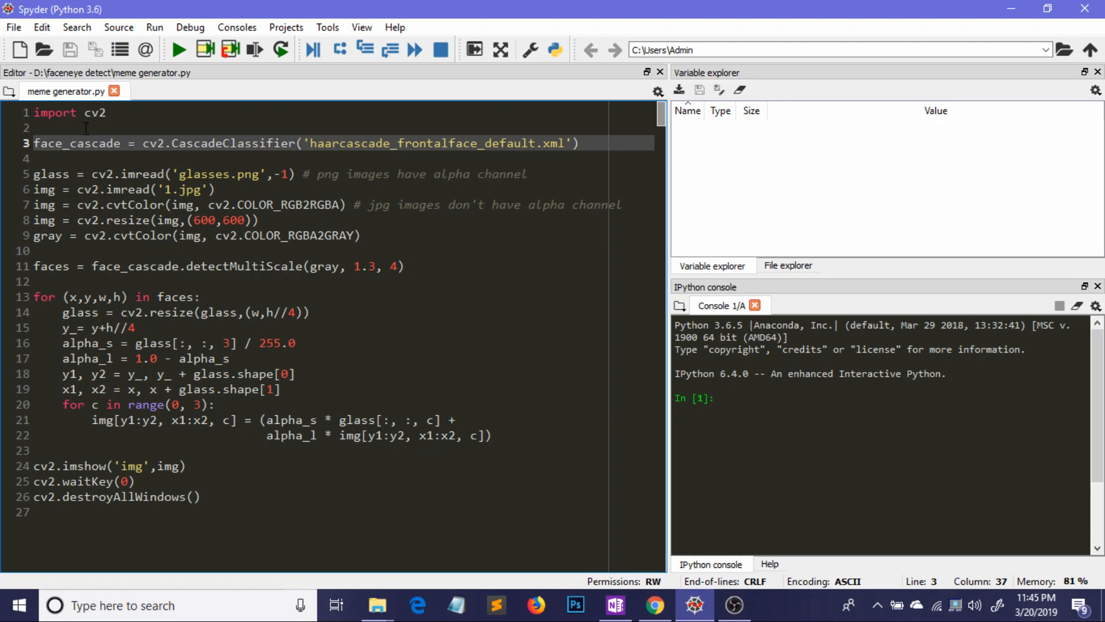
pyautogui.moveTo(123, 142); pyautogui.dragTo(41, 142)
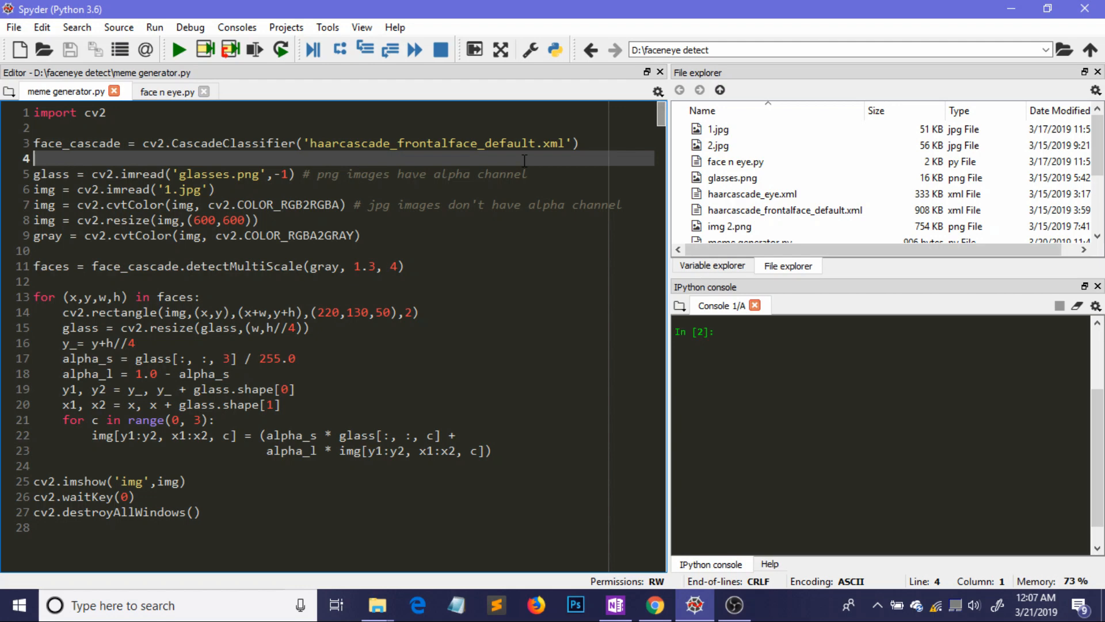
pyautogui.click(543, 174)
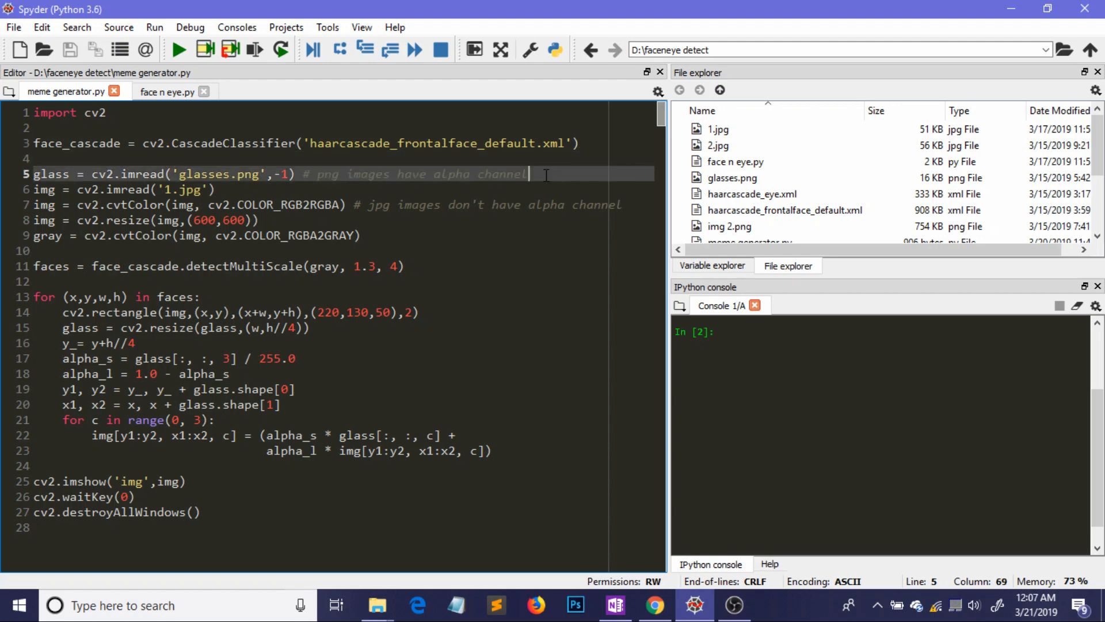
pyautogui.doubleClick(544, 174)
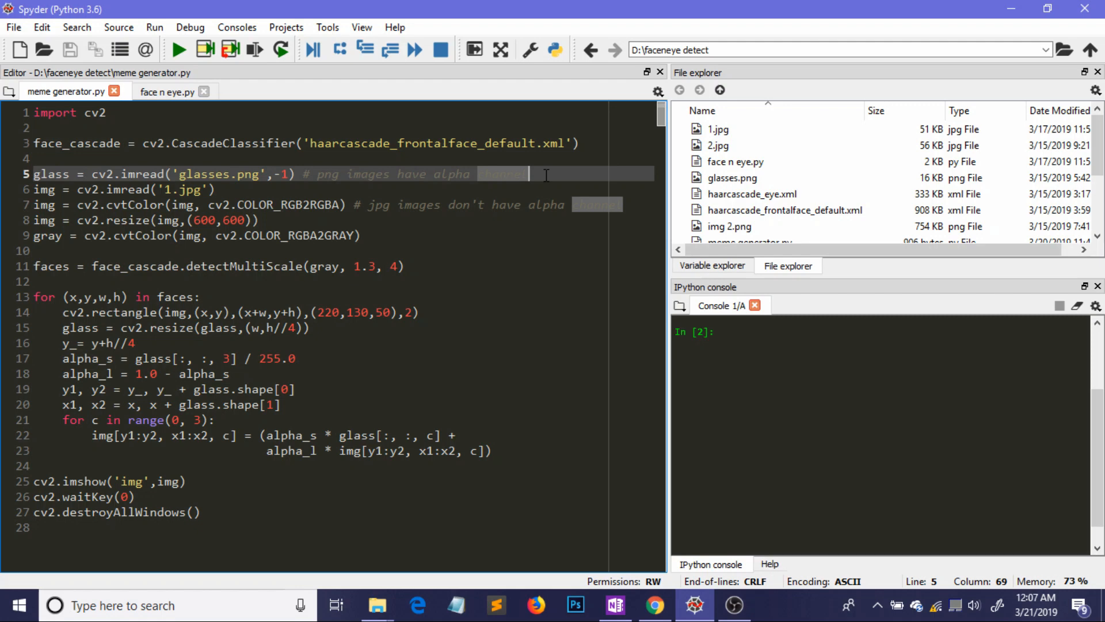
pyautogui.moveTo(376, 605)
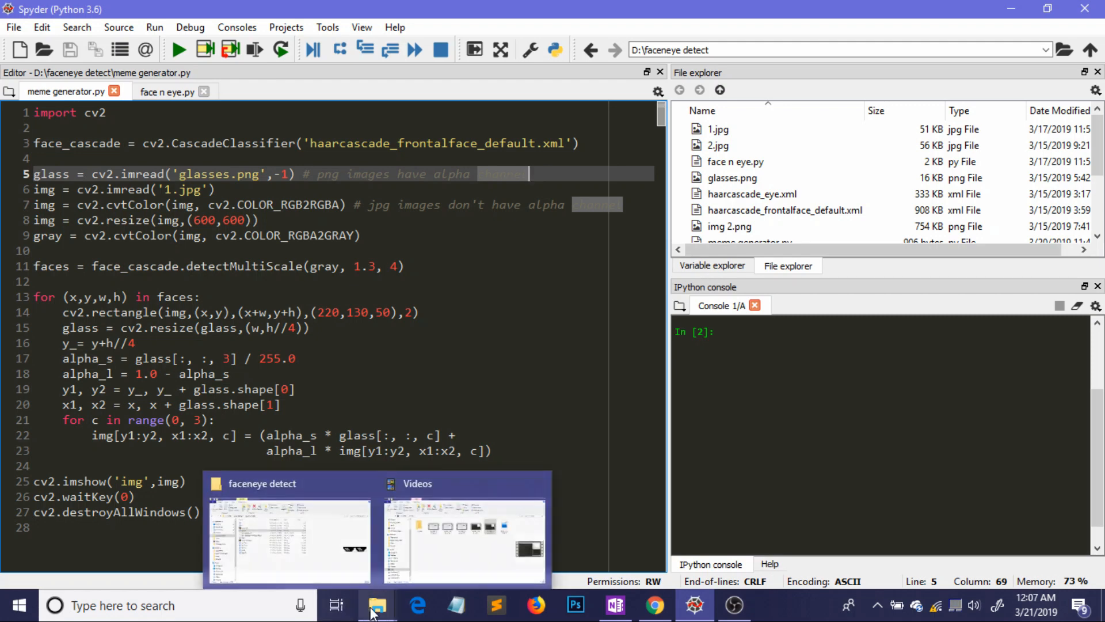
pyautogui.click(318, 542)
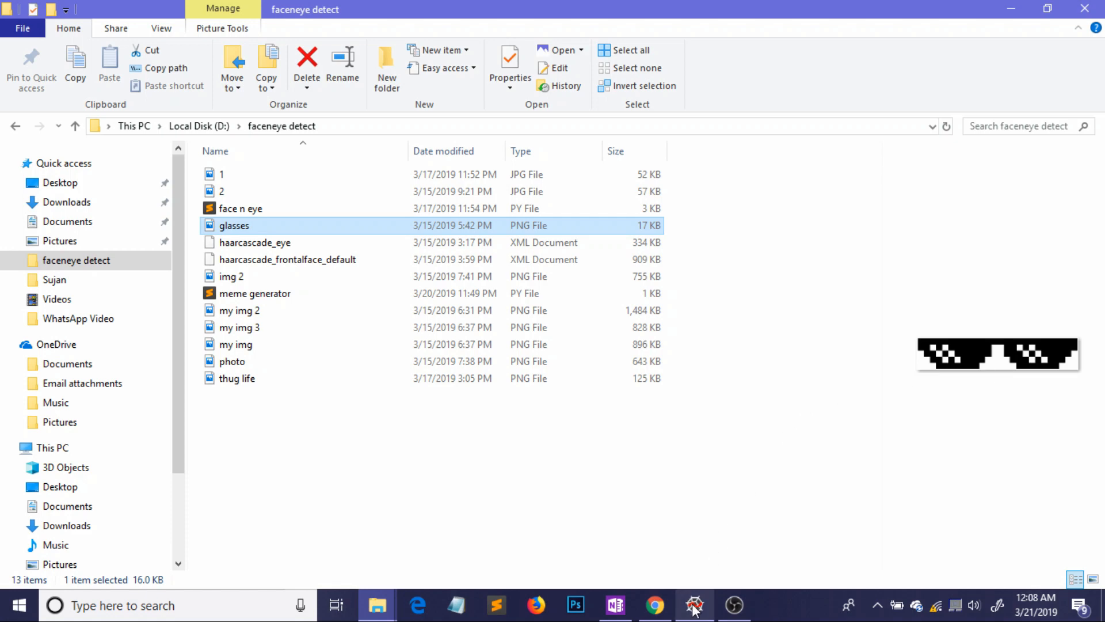
pyautogui.moveTo(695, 606)
pyautogui.click(682, 540)
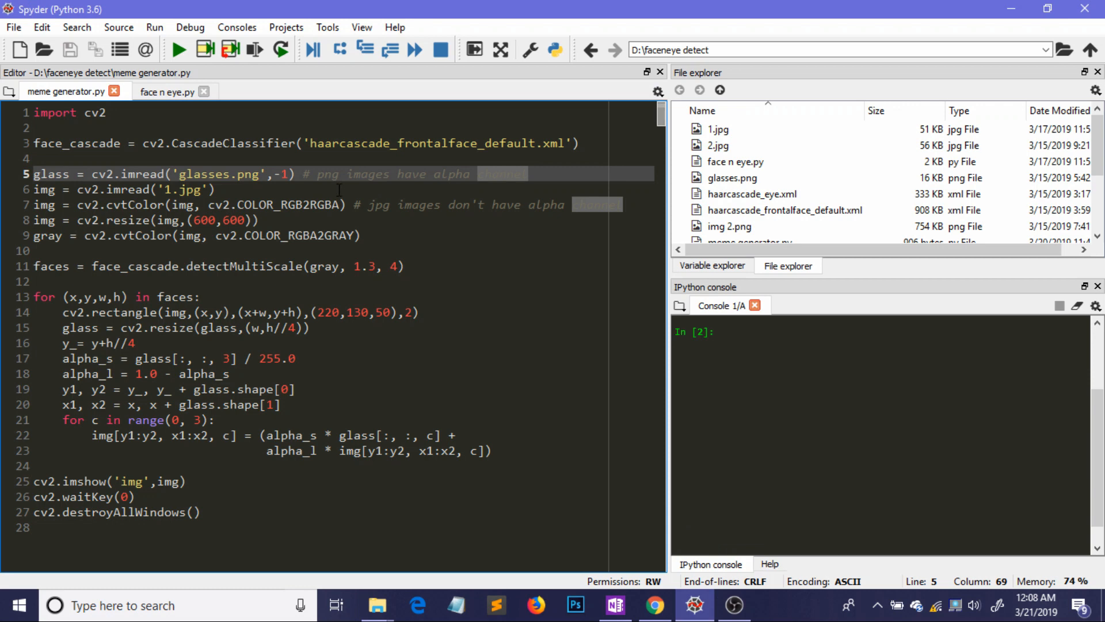
pyautogui.click(268, 173)
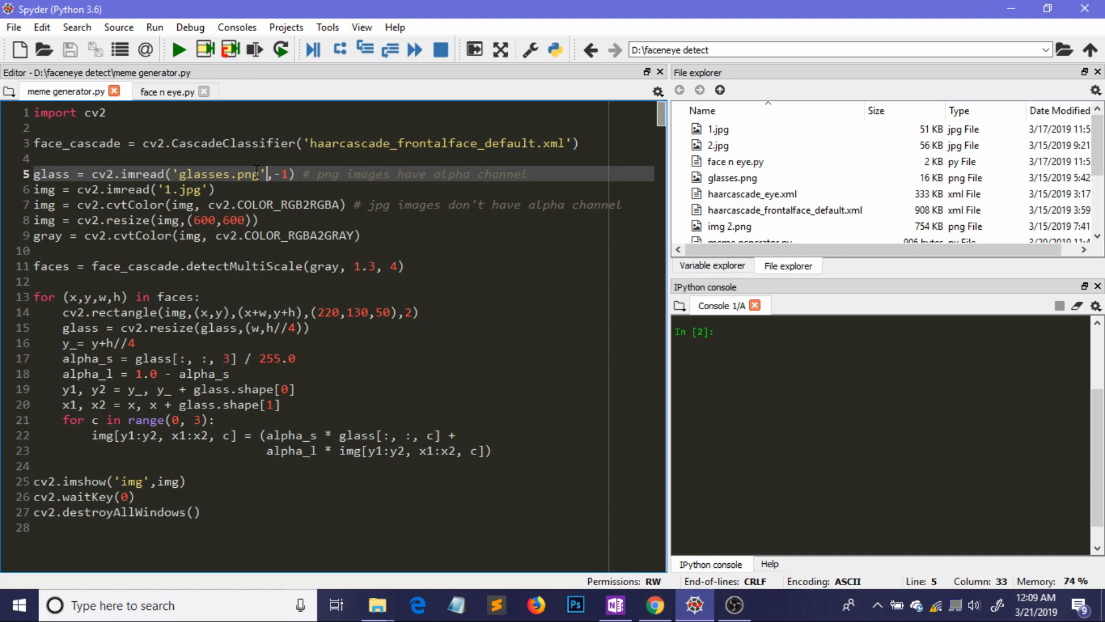
pyautogui.click(293, 173)
pyautogui.click(296, 173)
pyautogui.click(270, 192)
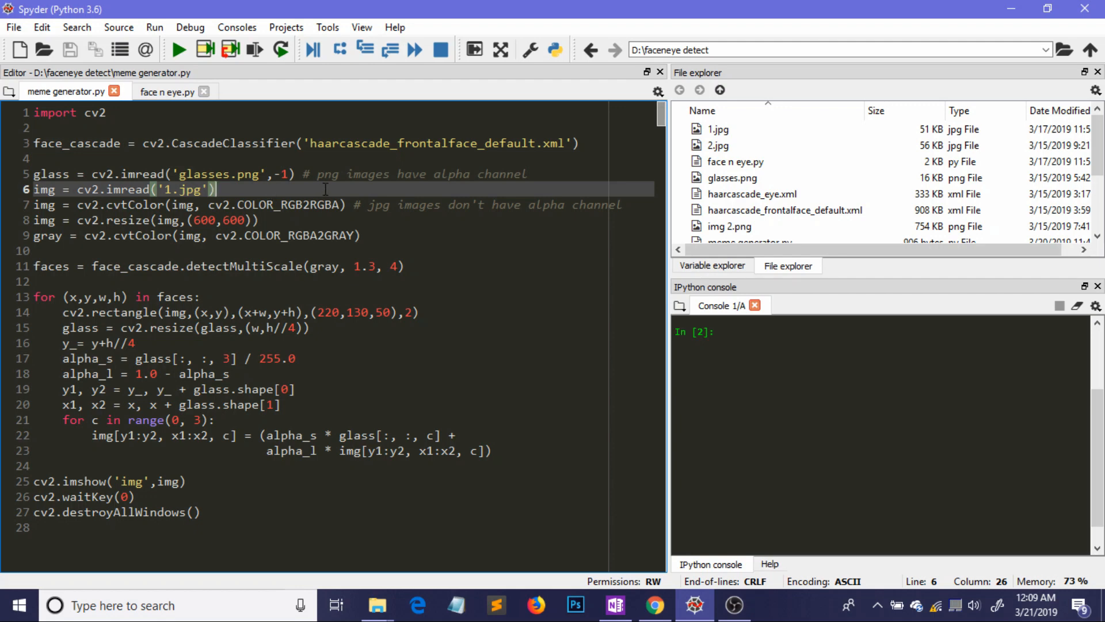
pyautogui.click(348, 205)
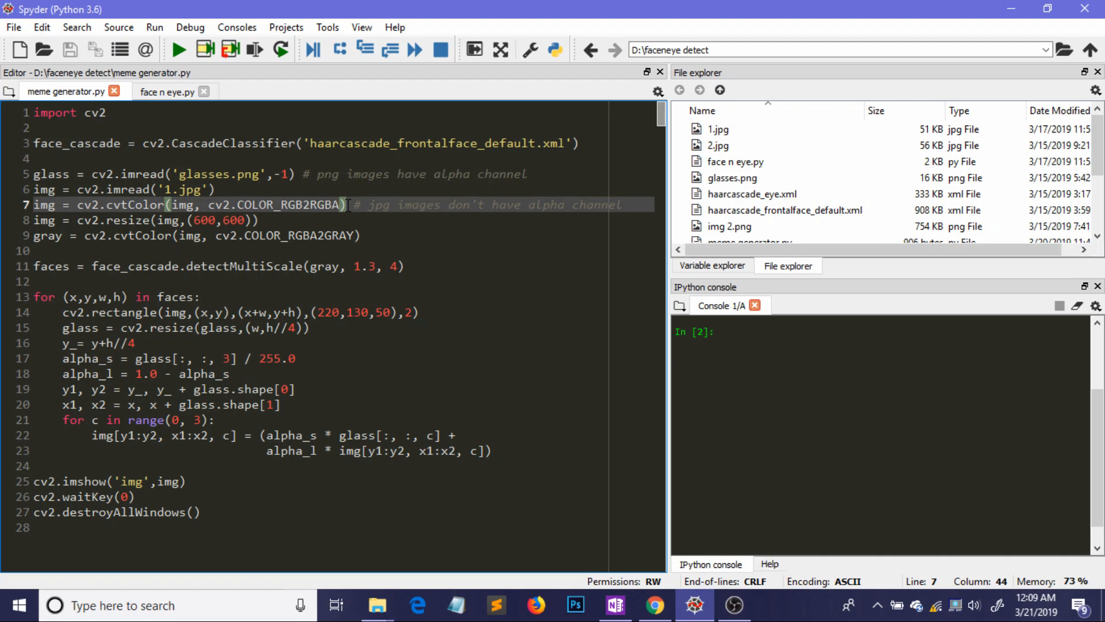
pyautogui.moveTo(348, 205); pyautogui.dragTo(35, 205)
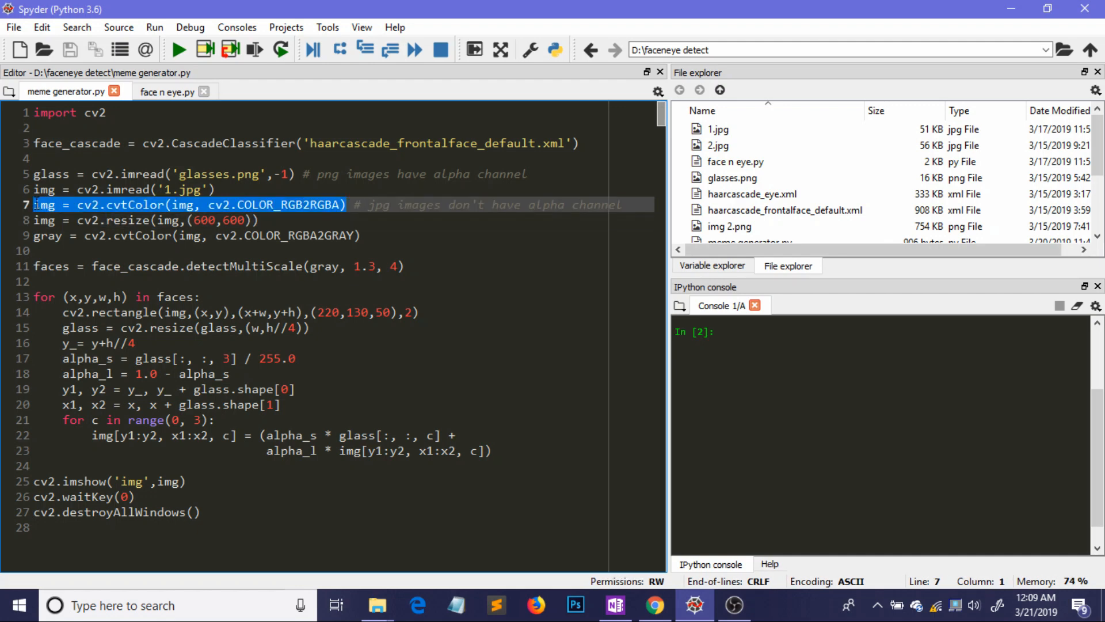
pyautogui.click(347, 205)
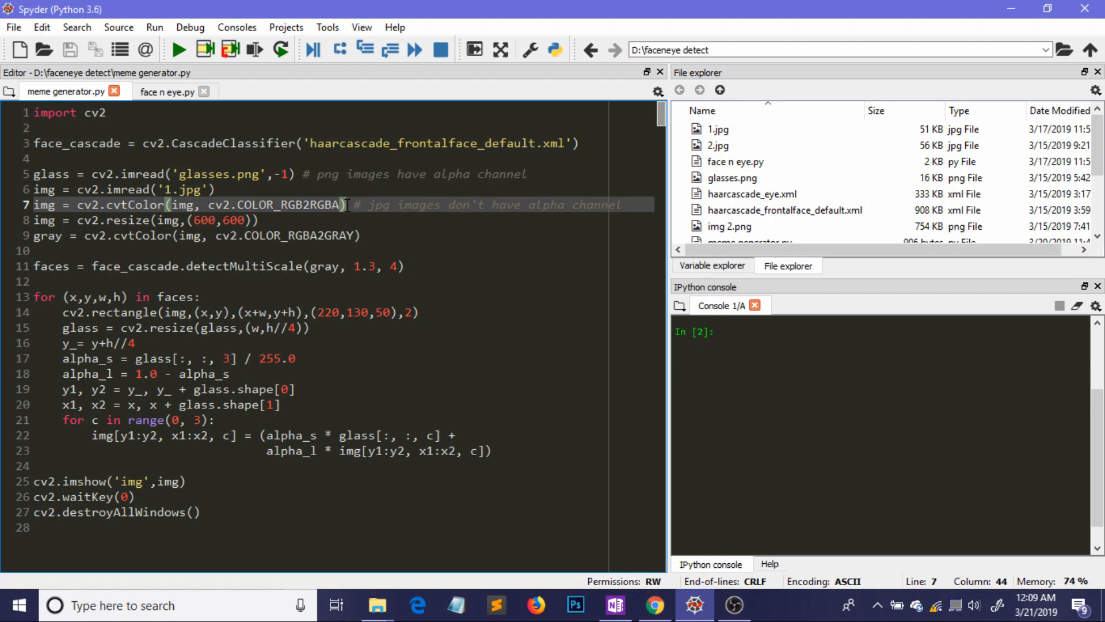
pyautogui.click(303, 219)
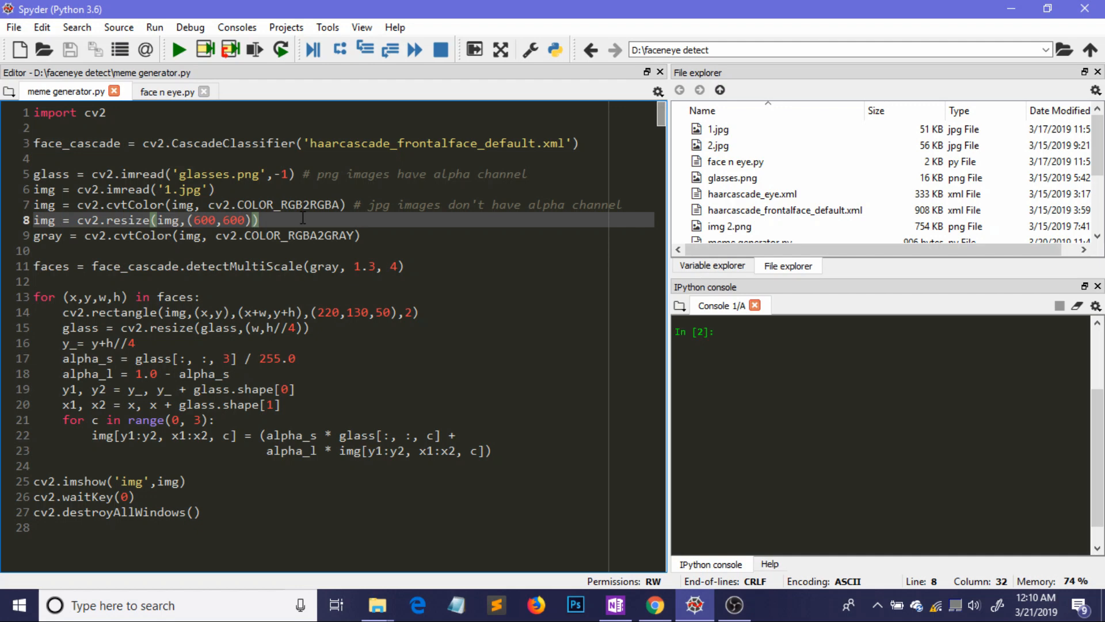
pyautogui.click(371, 235)
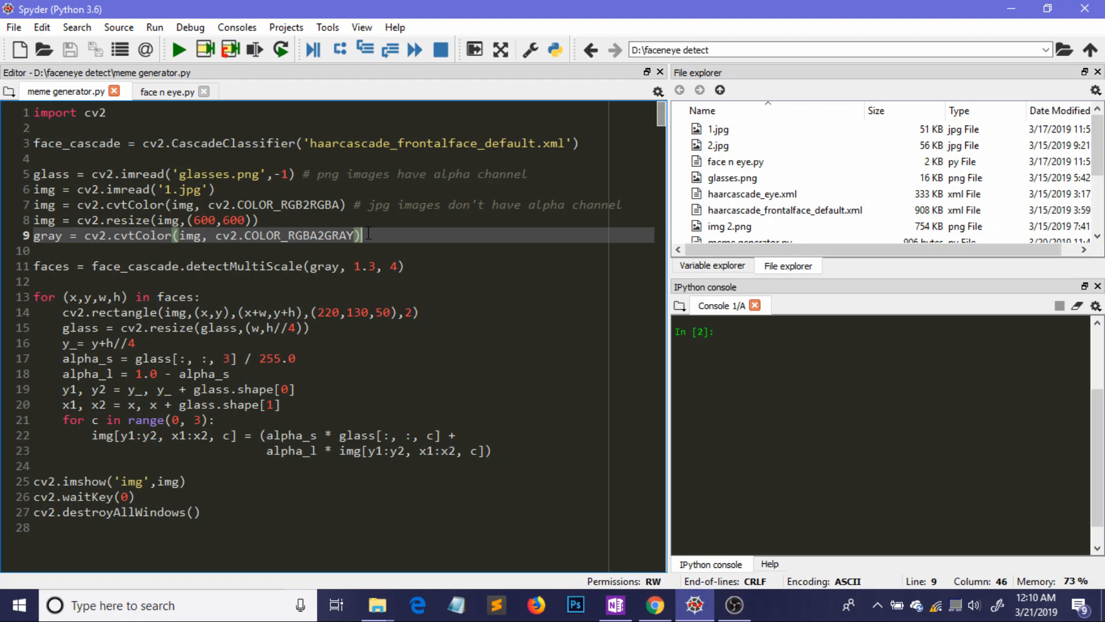
pyautogui.click(415, 266)
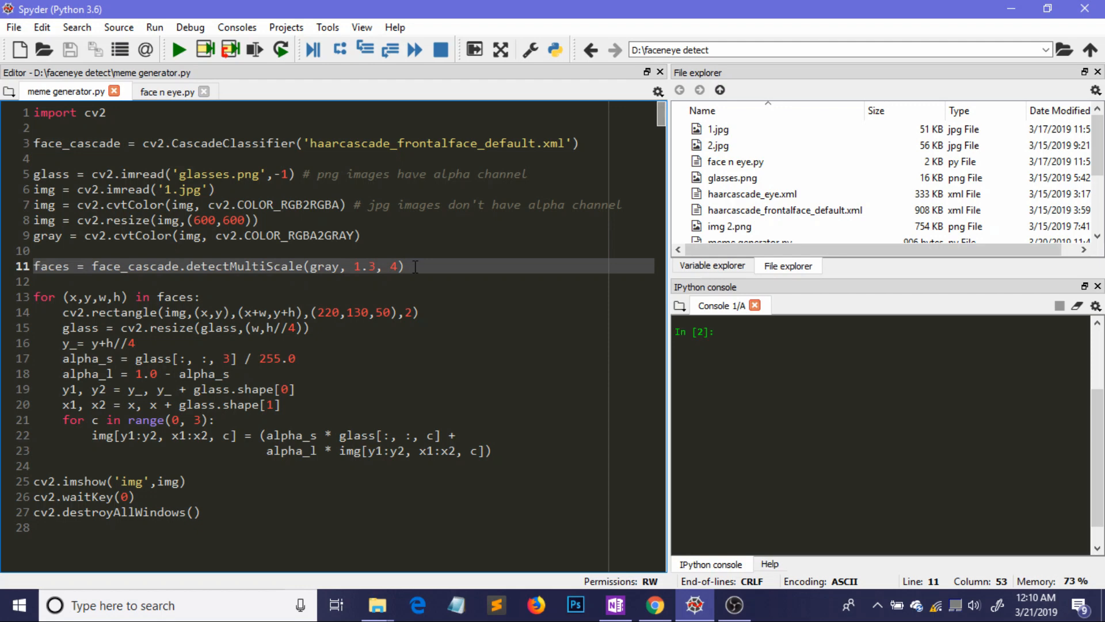
pyautogui.click(377, 266)
pyautogui.doubleClick(362, 266)
pyautogui.doubleClick(395, 266)
pyautogui.click(416, 266)
pyautogui.click(374, 266)
pyautogui.click(399, 267)
pyautogui.click(378, 266)
pyautogui.click(406, 266)
# Review the face detection line, the loop header on line 13 and the rectangle line 14.
pyautogui.click(370, 296)
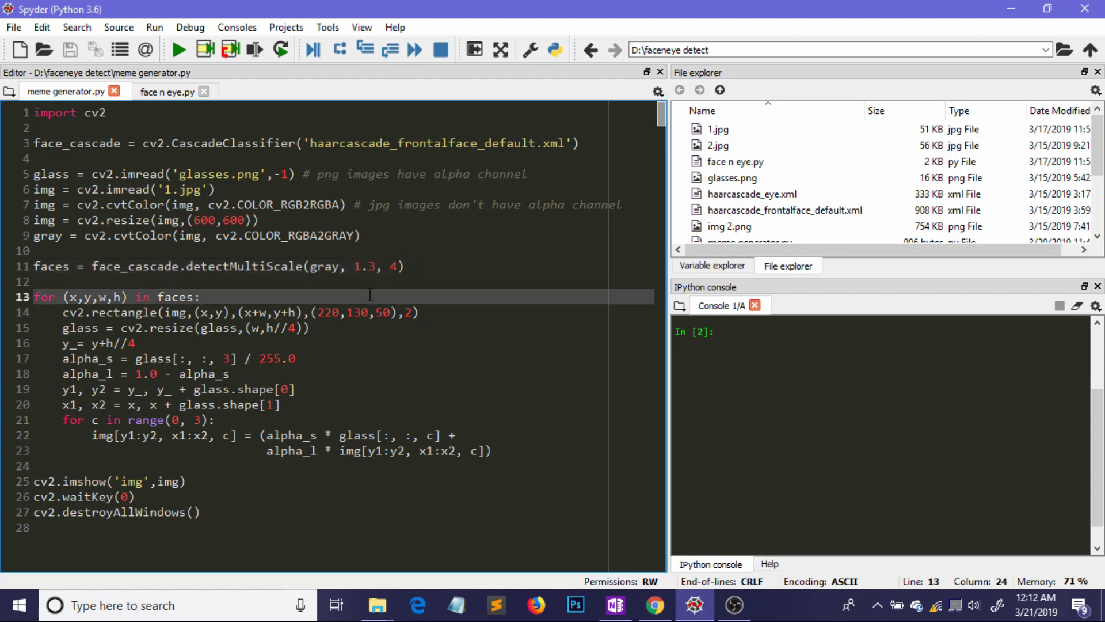
pyautogui.click(411, 268)
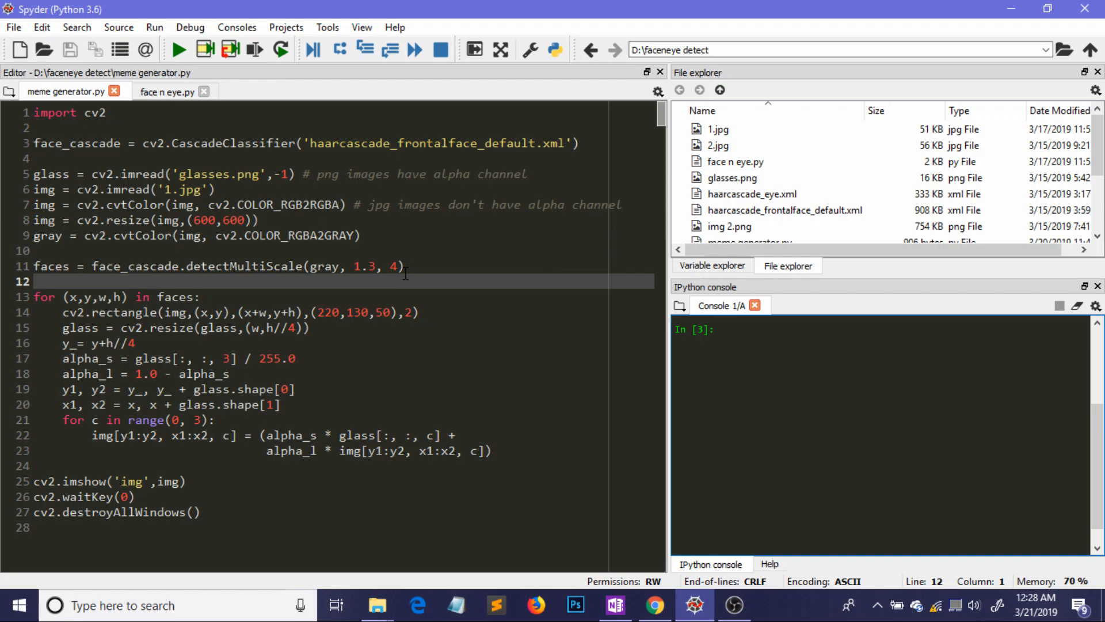
pyautogui.click(220, 294)
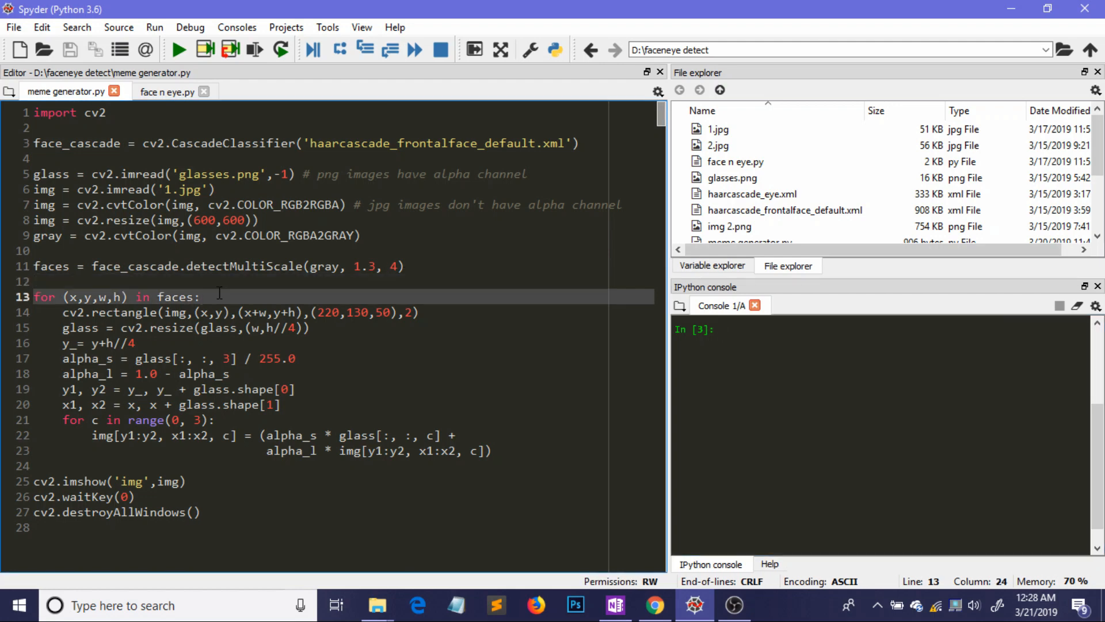
pyautogui.moveTo(202, 297); pyautogui.dragTo(34, 298)
pyautogui.click(101, 312)
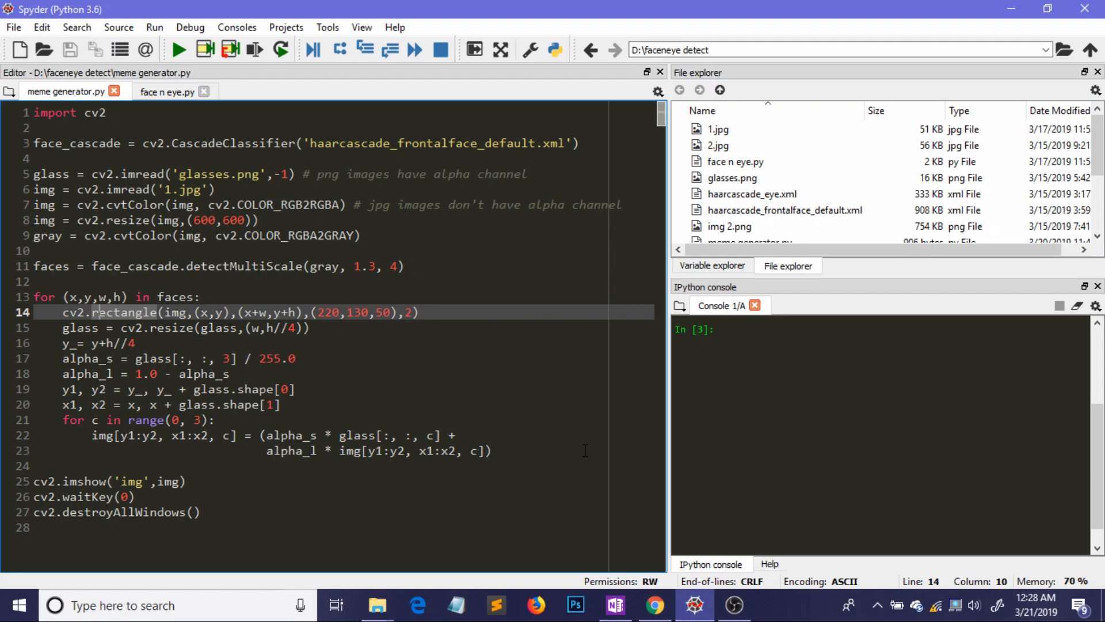
# Bring the OneNote sketch page to the front.
pyautogui.click(614, 604)
pyautogui.click(607, 549)
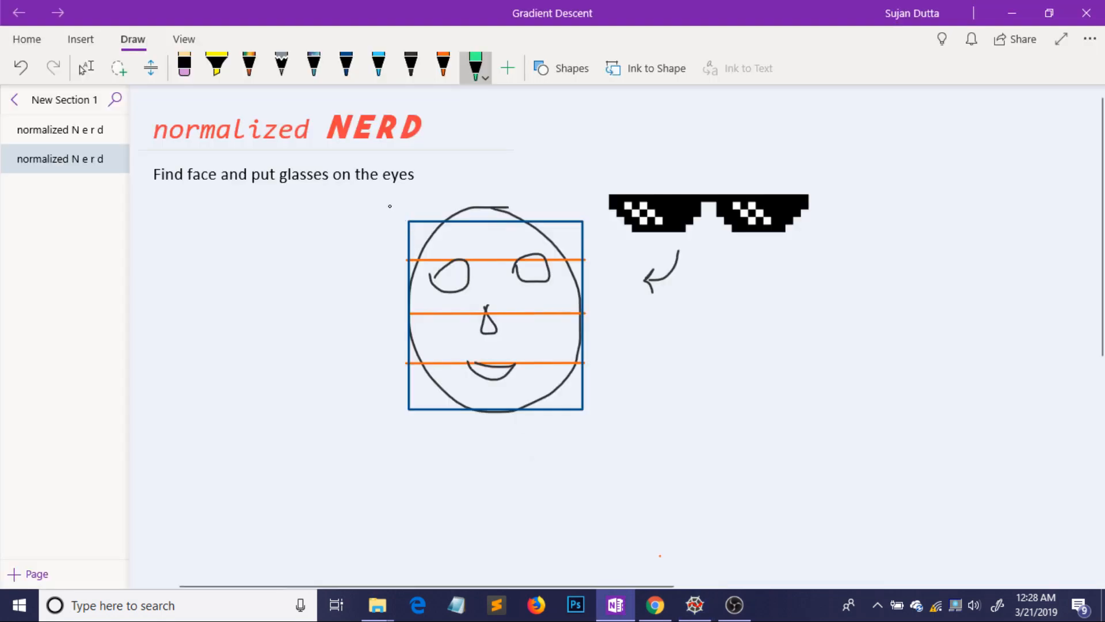
# Label the box's top-left corner x,y and mark its width w in the sketch.
pyautogui.moveTo(393, 199); pyautogui.dragTo(400, 209)
pyautogui.hotkey('ctrl', 'z')
pyautogui.moveTo(398, 200)
pyautogui.mouseDown()
pyautogui.moveTo(399, 214)
pyautogui.moveTo(414, 211)
pyautogui.moveTo(428, 192)
pyautogui.moveTo(427, 211)
pyautogui.mouseUp()
pyautogui.moveTo(485, 433); pyautogui.dragTo(500, 439)
pyautogui.moveTo(429, 437); pyautogui.dragTo(574, 437)
pyautogui.click(510, 439)
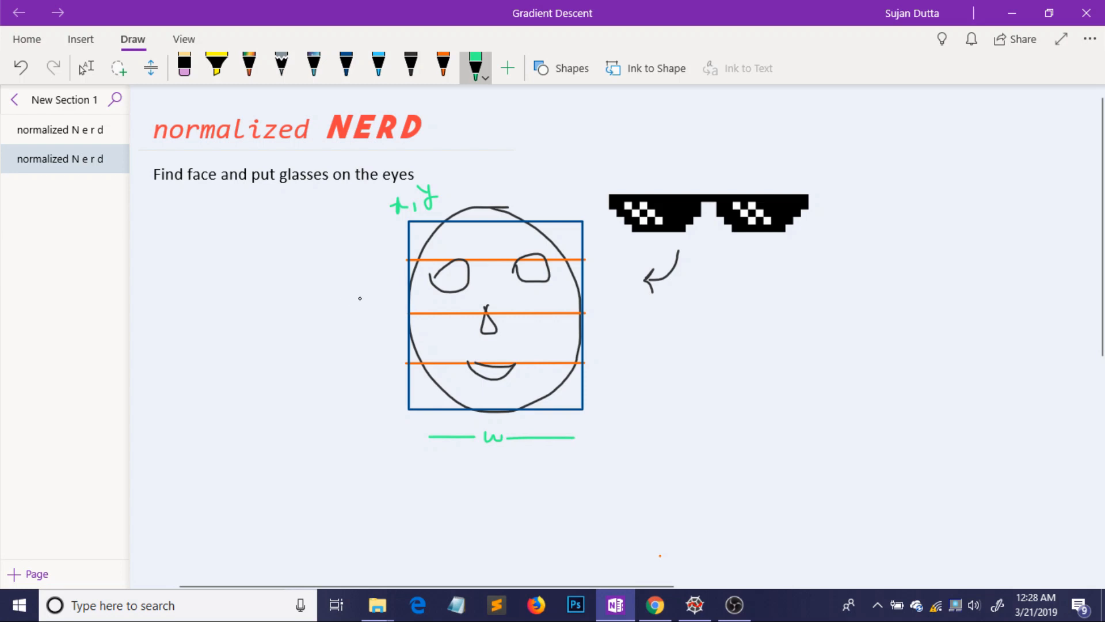
# Mark the box height h beside it, undo a stray stroke by the glasses, and return to Spyder.
pyautogui.moveTo(361, 298); pyautogui.dragTo(388, 299)
pyautogui.hotkey('ctrl', 'z')
pyautogui.moveTo(361, 300); pyautogui.dragTo(377, 320)
pyautogui.moveTo(373, 248); pyautogui.dragTo(371, 292)
pyautogui.moveTo(368, 337); pyautogui.dragTo(368, 397)
pyautogui.moveTo(611, 229); pyautogui.dragTo(612, 212)
pyautogui.hotkey('ctrl', 'z')
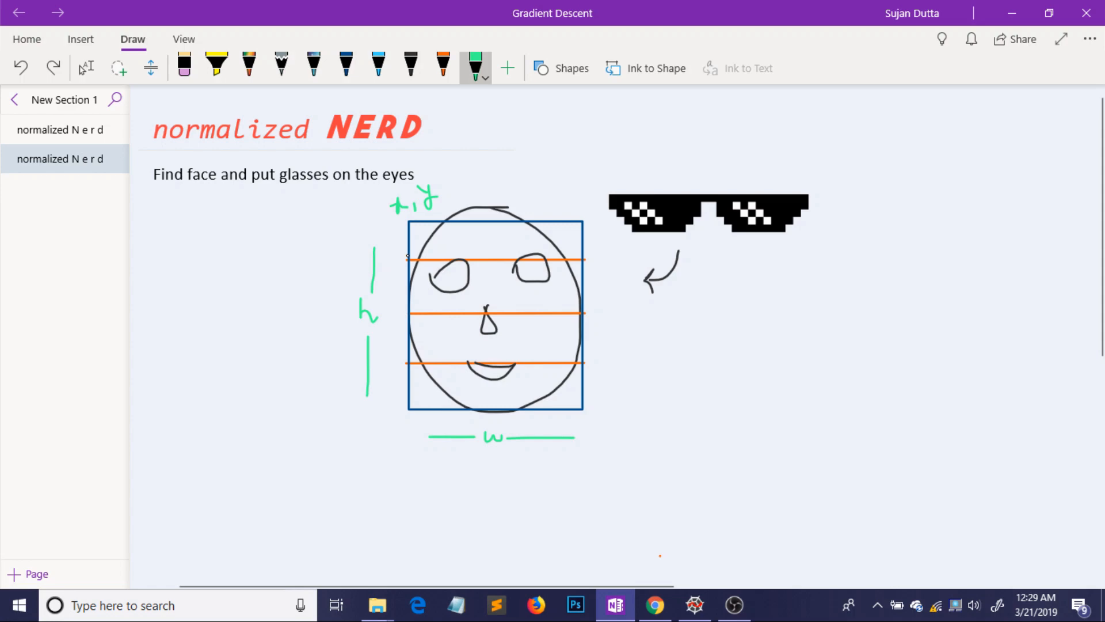
pyautogui.click(694, 605)
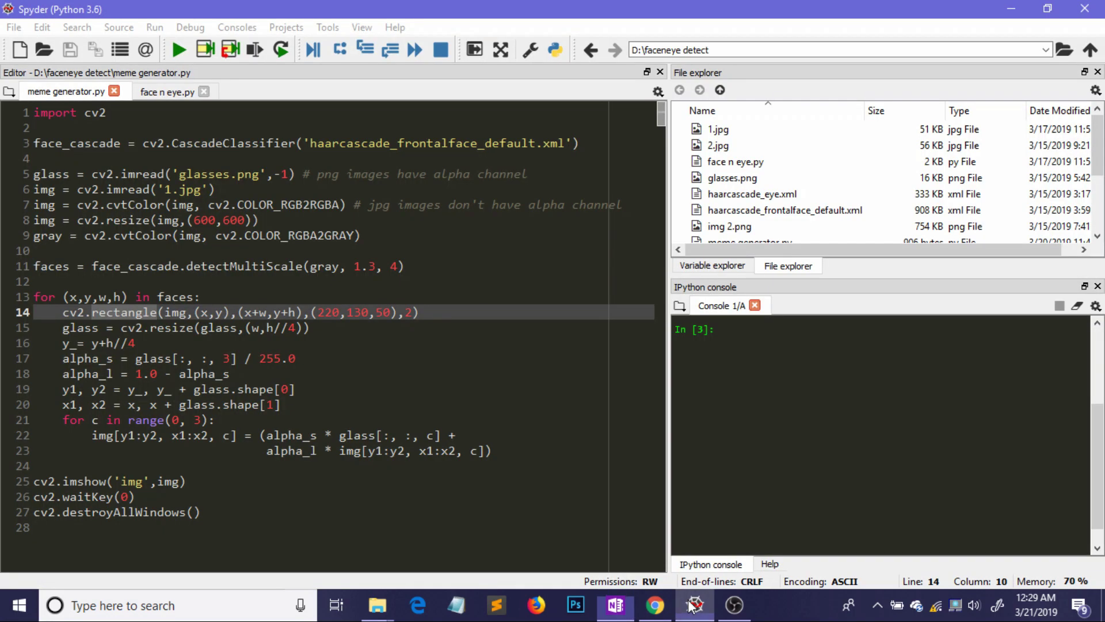
# Visit the glasses-resize line 15 and the vertical-offset line 16.
pyautogui.click(314, 327)
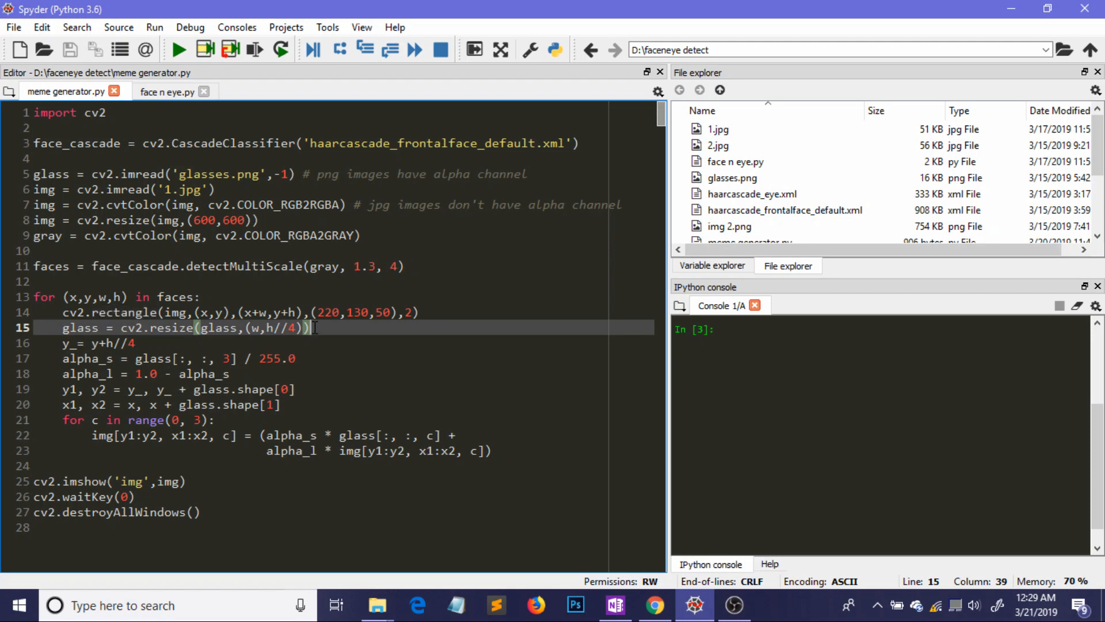
pyautogui.click(243, 340)
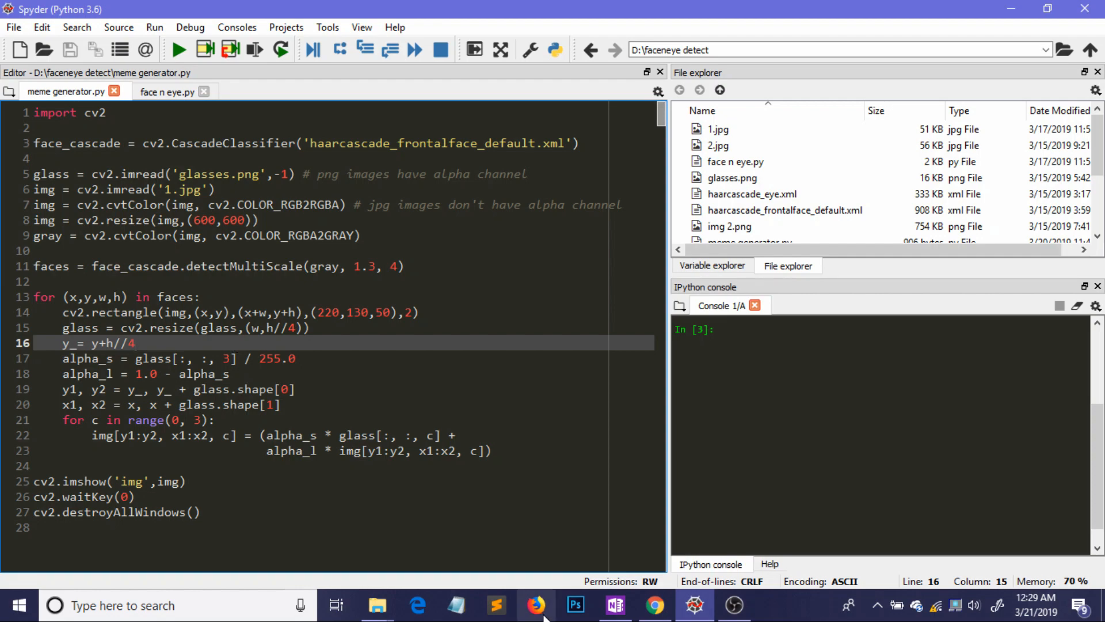
# Show the OpenCV face detection tutorial, return to the sketch and undo the green dot.
pyautogui.click(655, 604)
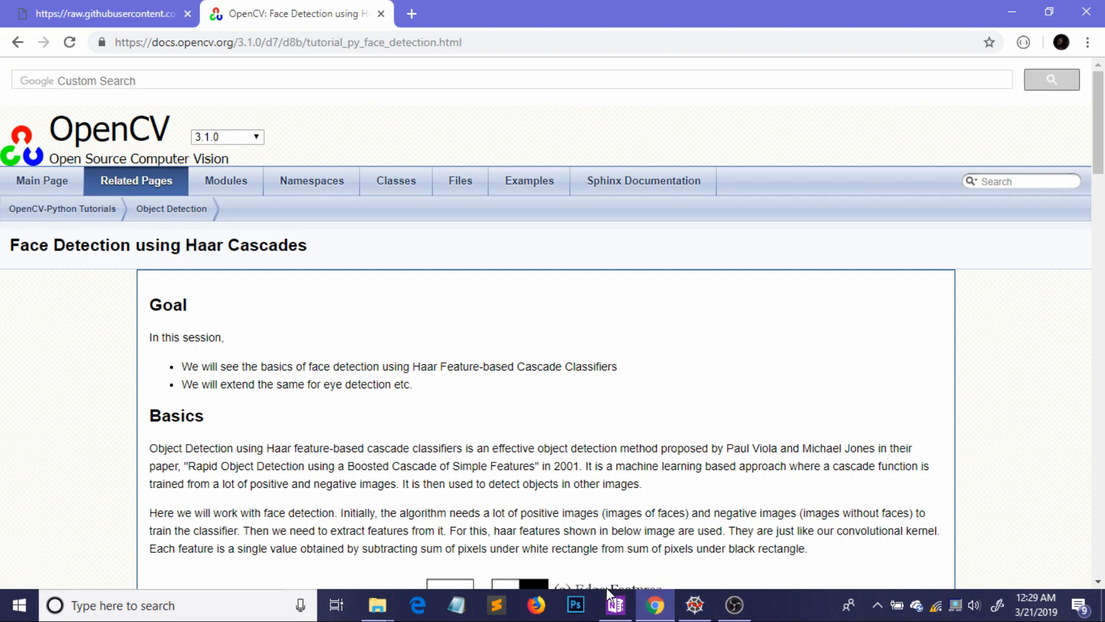
pyautogui.click(615, 604)
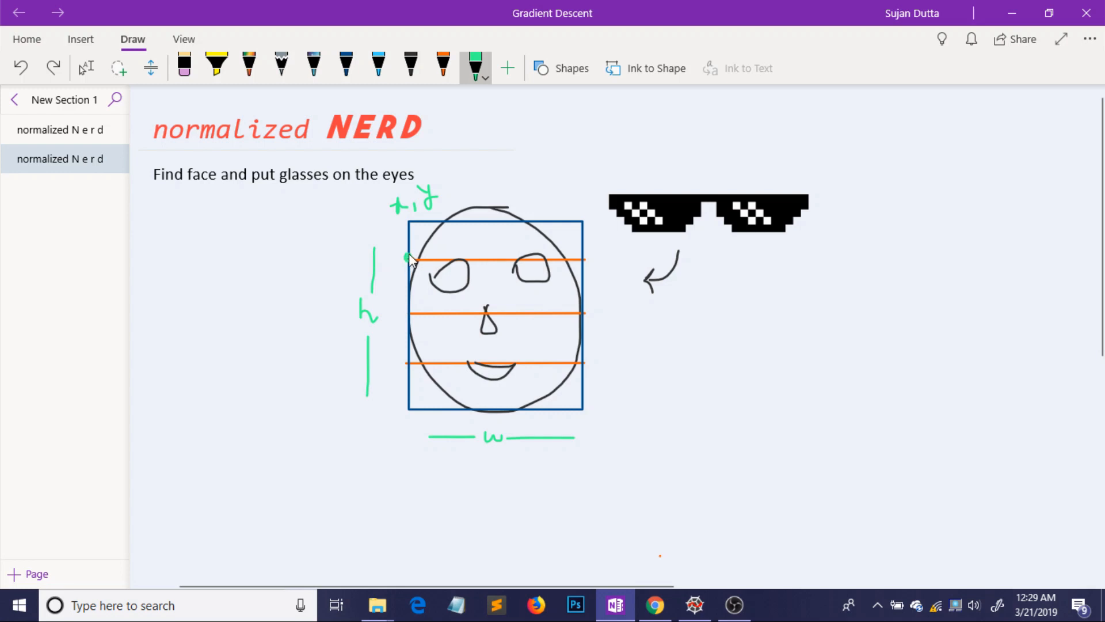
pyautogui.hotkey('ctrl', 'z')
# Highlight the two alpha mask lines 17–18 in Spyder, then return to the OneNote sketch.
pyautogui.click(694, 604)
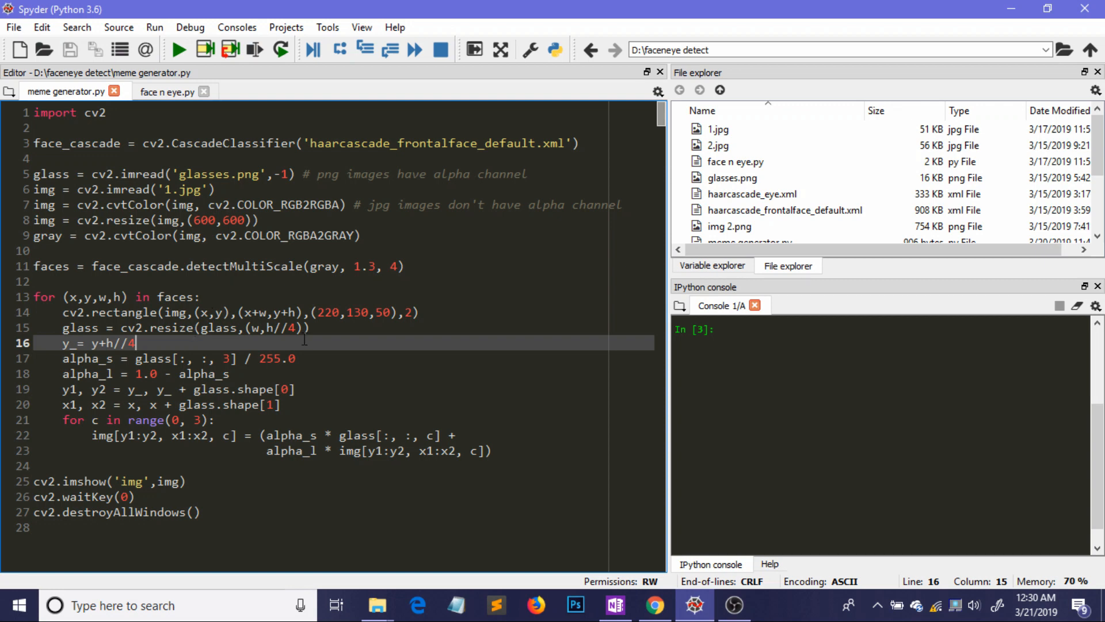
pyautogui.click(322, 356)
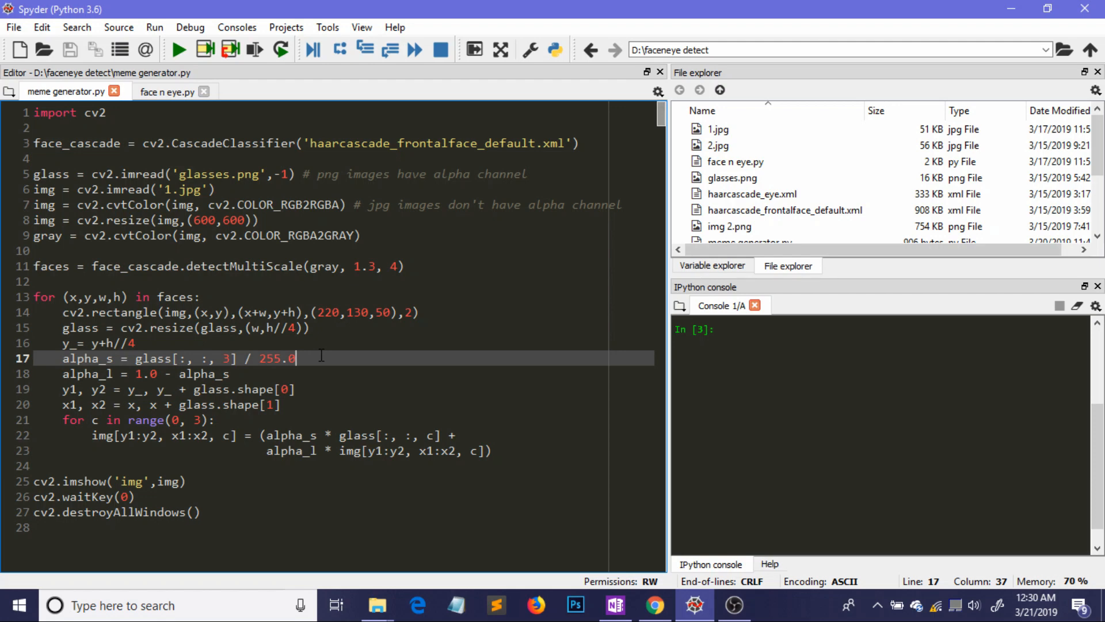
pyautogui.moveTo(232, 373); pyautogui.dragTo(38, 355)
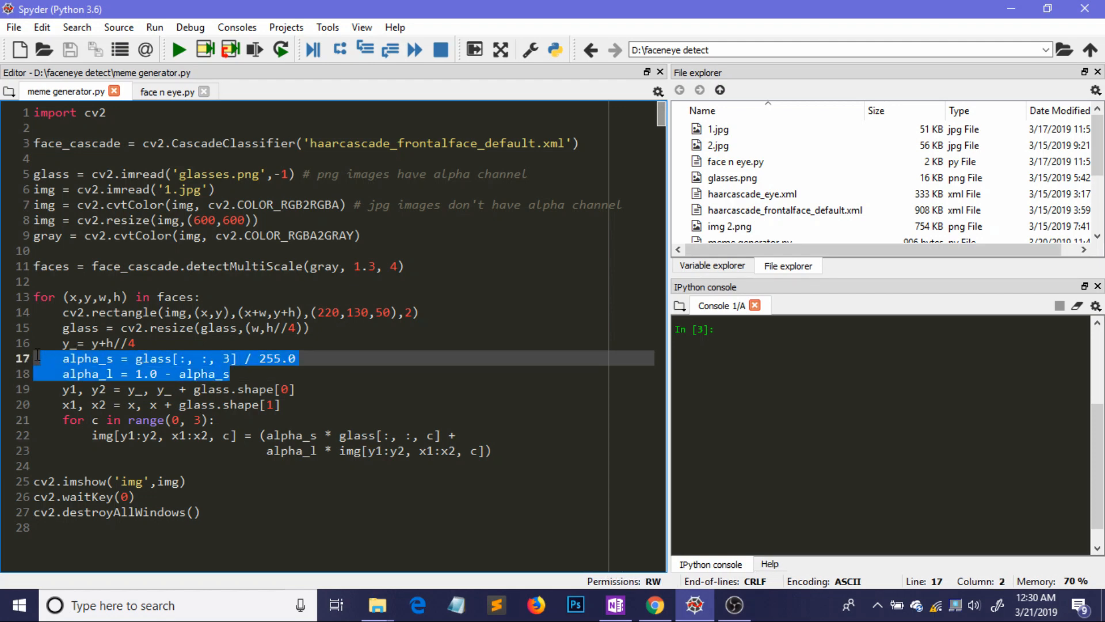
pyautogui.click(266, 373)
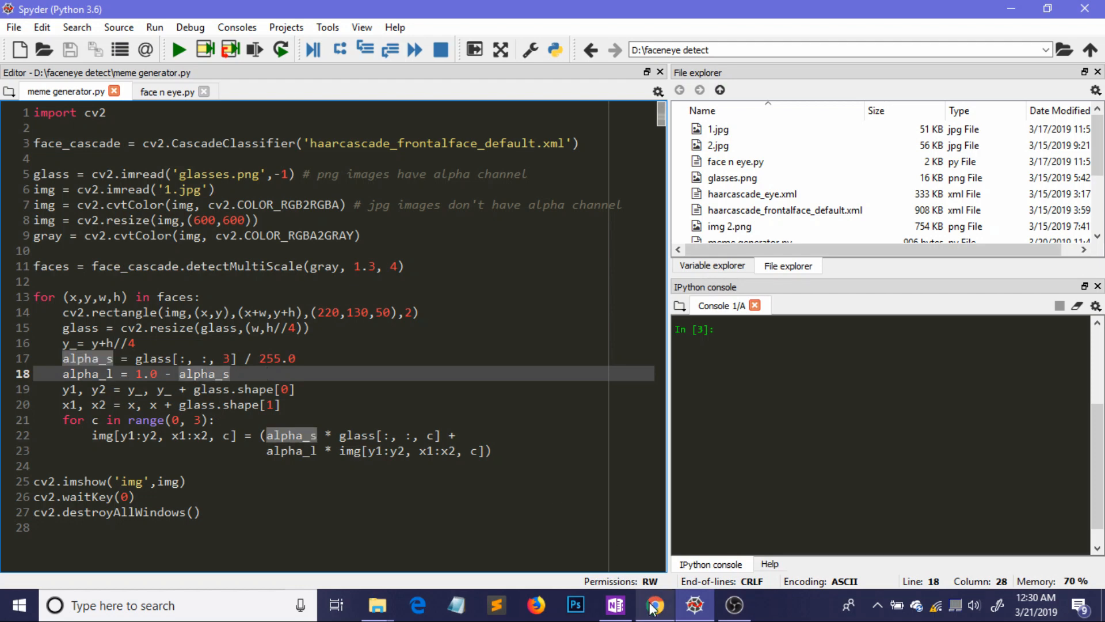
pyautogui.moveTo(615, 605)
pyautogui.click(621, 568)
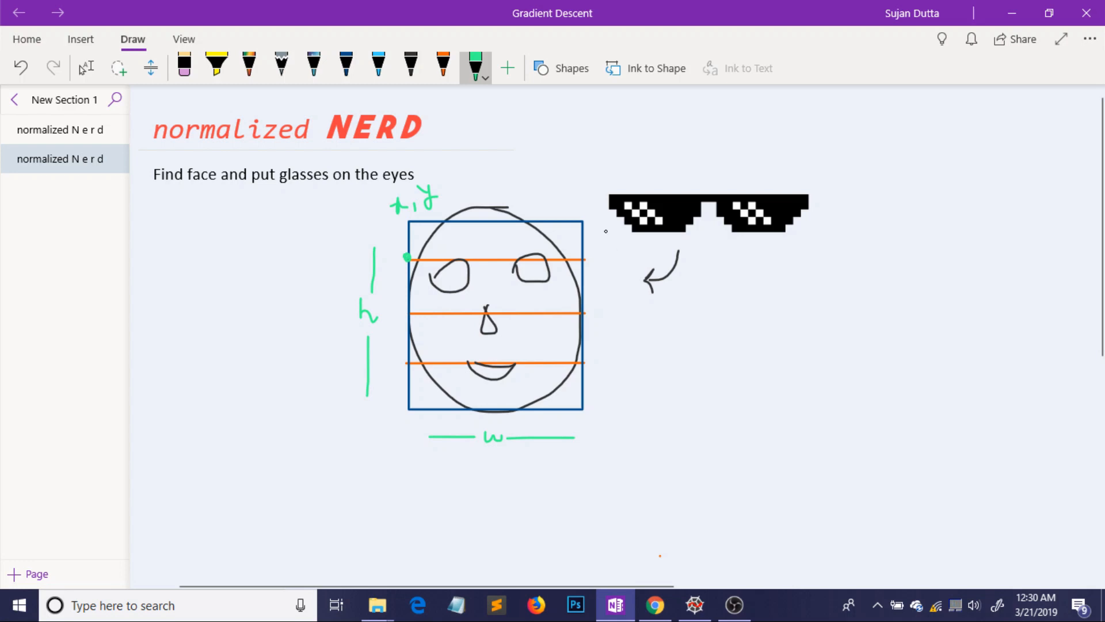
# Draw a green rectangle around the glasses image in OneNote, then return to the Spyder script.
pyautogui.moveTo(607, 230); pyautogui.dragTo(606, 198)
pyautogui.moveTo(689, 187)
pyautogui.mouseDown()
pyautogui.moveTo(816, 192)
pyautogui.moveTo(819, 240)
pyautogui.mouseUp()
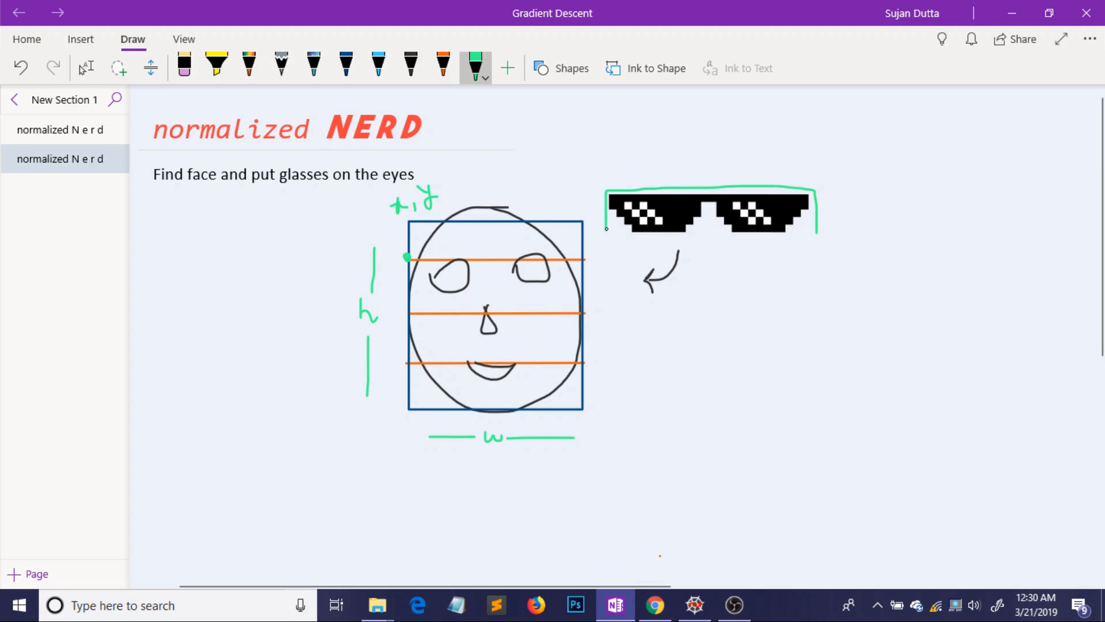
pyautogui.moveTo(606, 228); pyautogui.dragTo(816, 236)
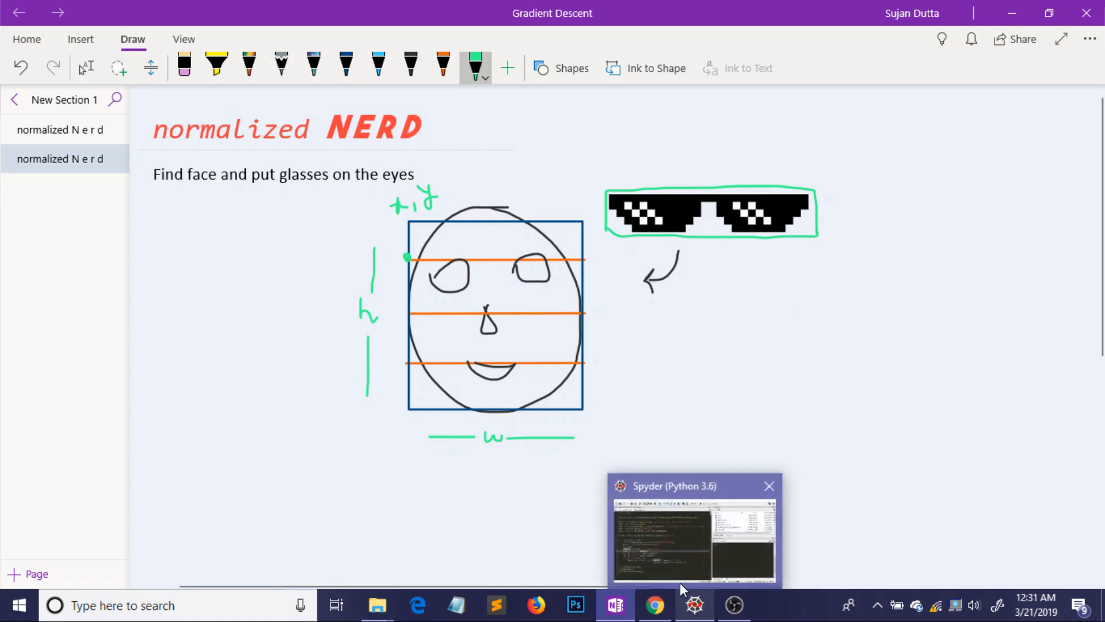
pyautogui.click(674, 556)
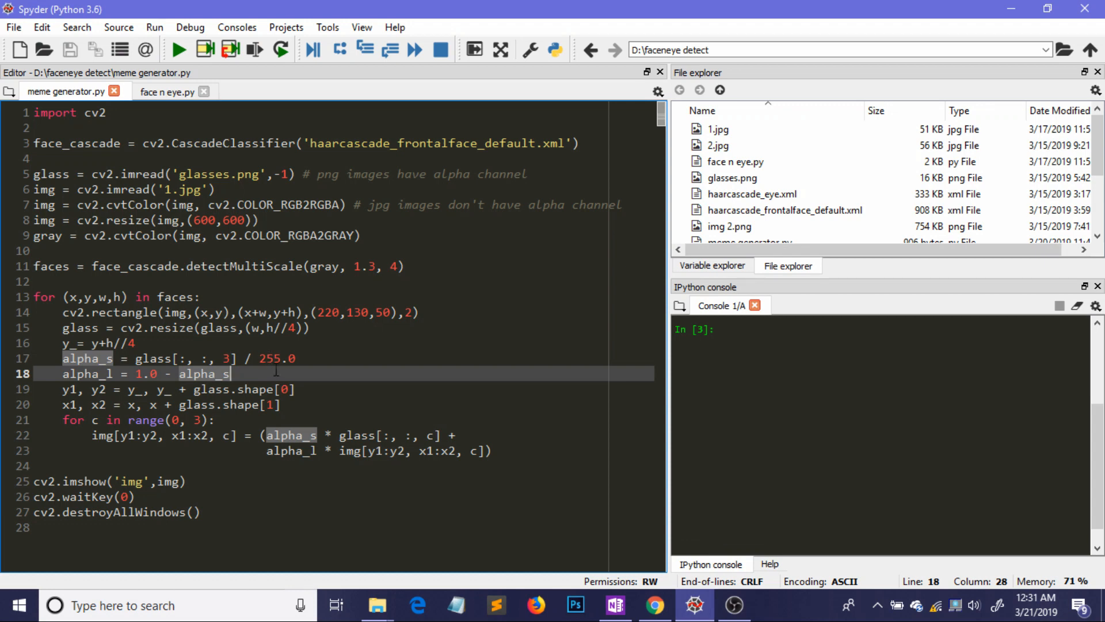
pyautogui.click(302, 404)
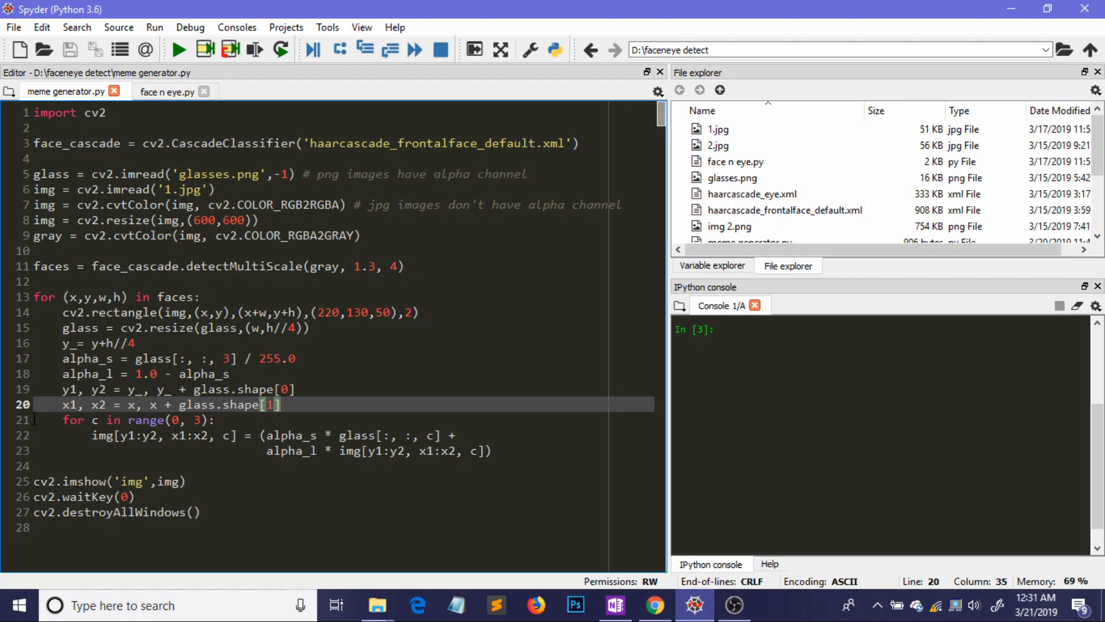
pyautogui.moveTo(63, 420); pyautogui.dragTo(469, 438)
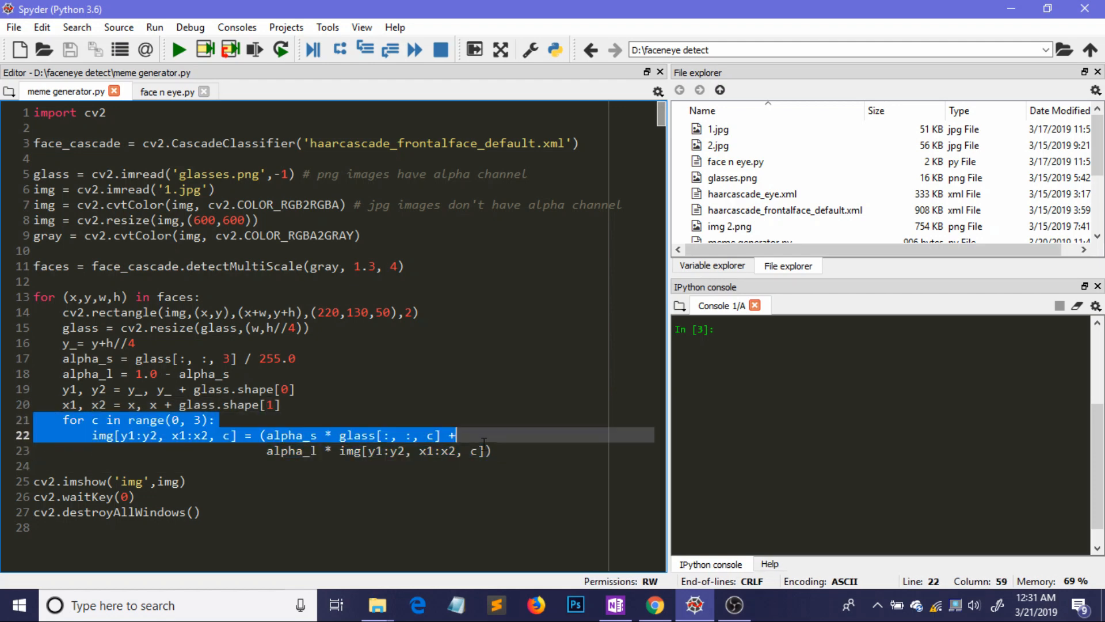
pyautogui.click(515, 451)
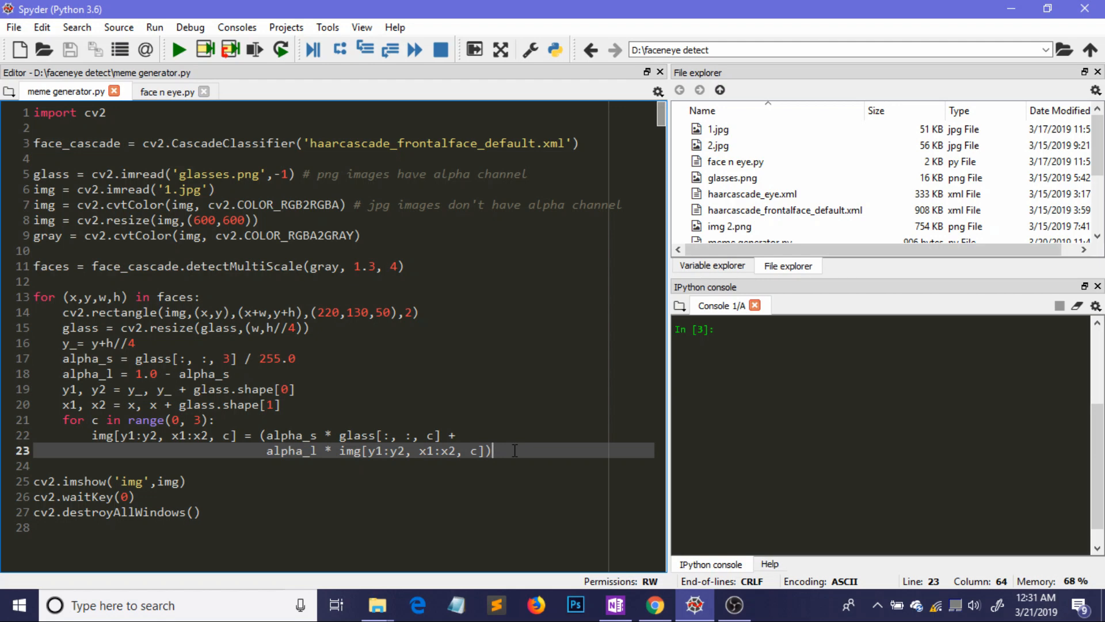
pyautogui.click(242, 475)
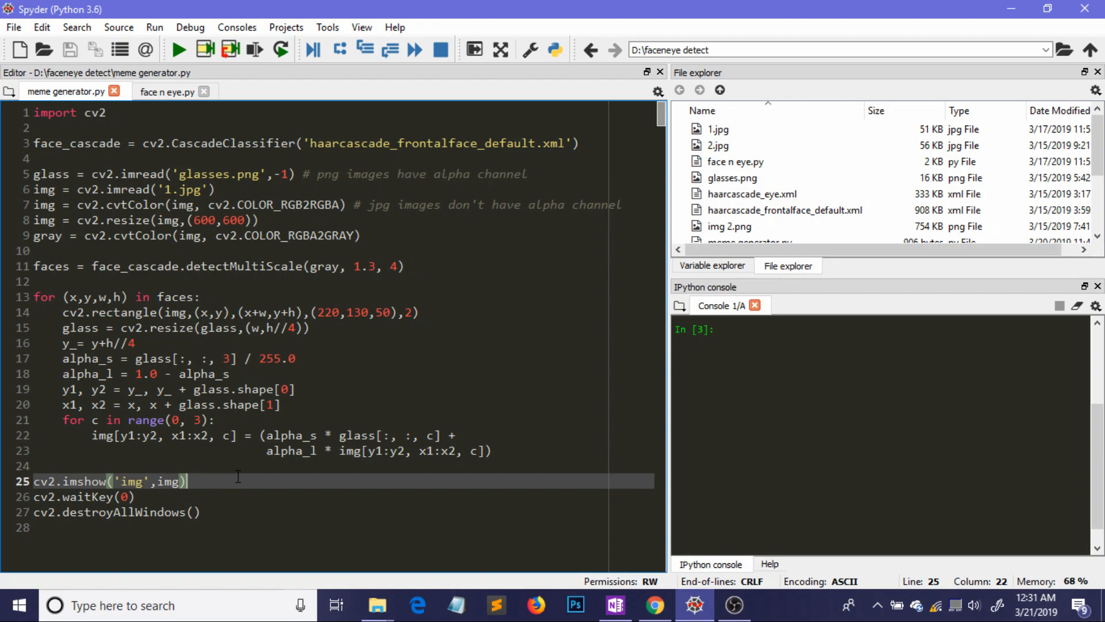
# Run meme generator.py (F5) to show the photo with a detected face wearing pixel glasses.
pyautogui.press('F5')
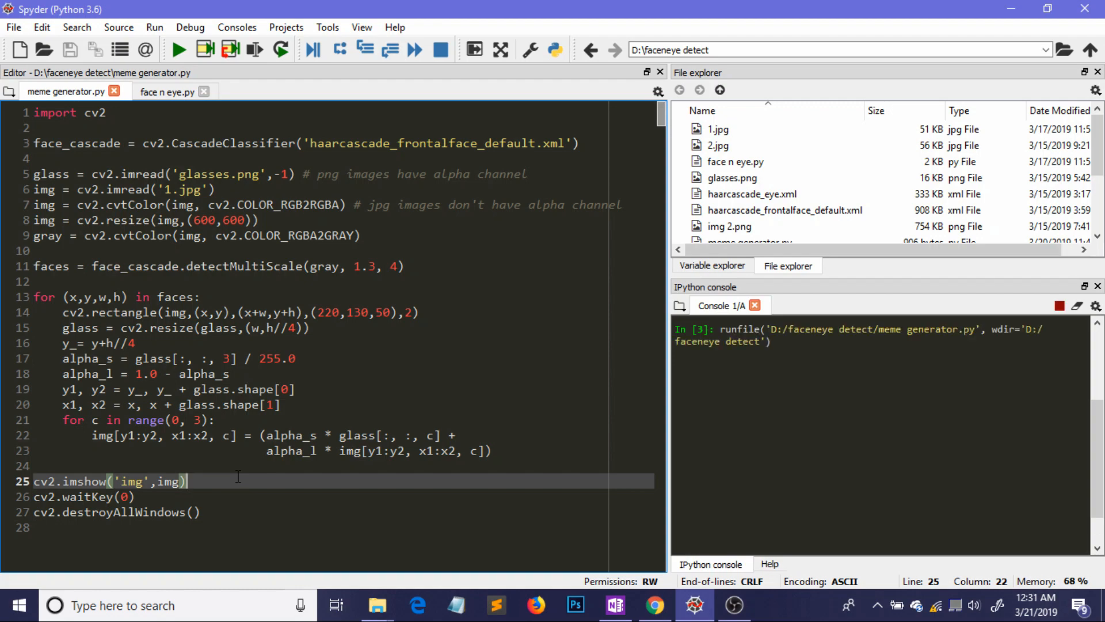